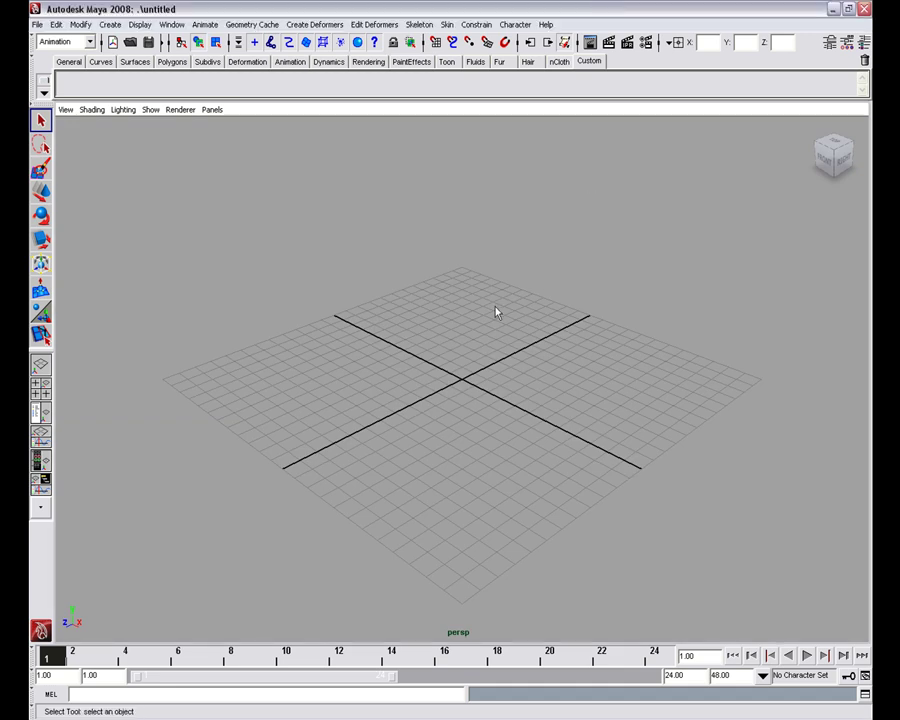
Create a polygon cube at the grid centre with width 150, height 15 and depth 150
{"action": "left_click_drag", "start_coordinate": [416, 361], "coordinate": [462, 362], "text": "alt"}
{"action": "right_click_drag", "start_coordinate": [410, 366], "coordinate": [436, 366], "text": "alt"}
{"action": "middle_click_drag", "start_coordinate": [482, 386], "coordinate": [484, 364], "text": "alt"}
{"action": "right_click_drag", "start_coordinate": [498, 326], "coordinate": [489, 319], "text": "alt"}
{"action": "left_click_drag", "start_coordinate": [489, 319], "coordinate": [499, 356], "text": "alt"}
{"action": "right_click_drag", "start_coordinate": [453, 362], "coordinate": [490, 390], "text": "shift"}
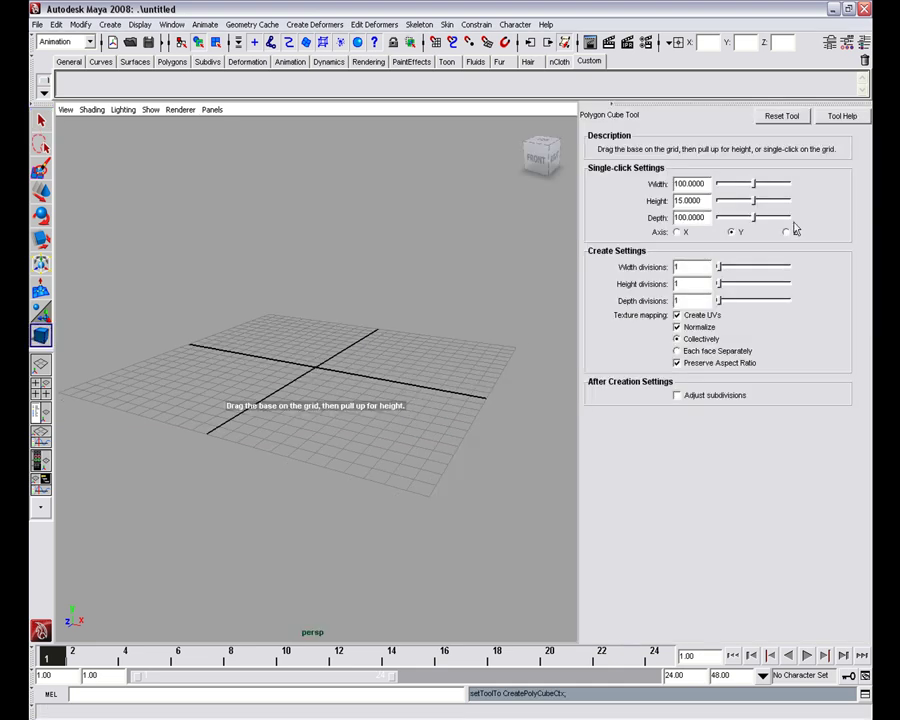
{"action": "left_click", "coordinate": [785, 117]}
{"action": "left_click_drag", "start_coordinate": [703, 184], "coordinate": [654, 219]}
{"action": "type", "text": "15"}
{"action": "type", "text": "1"}
{"action": "type", "text": "15"}
{"action": "type", "text": "0"}
{"action": "key", "text": "Return"}
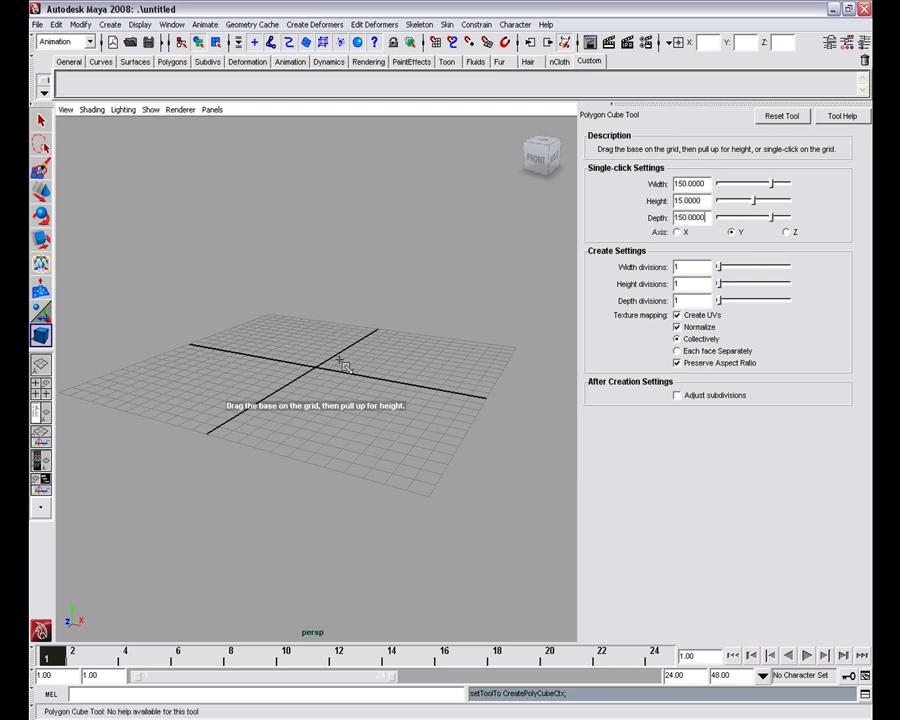
{"action": "left_click", "coordinate": [322, 374]}
In the side view, snap the cube's pivot down to the level of its bottom face
{"action": "key", "text": "space"}
{"action": "key", "text": "space"}
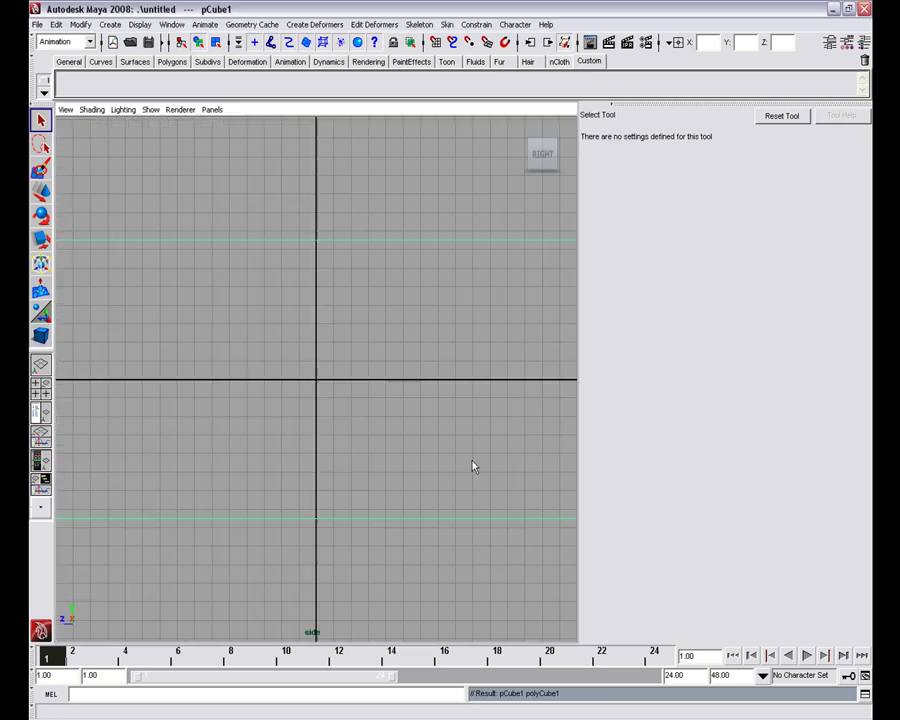
{"action": "scroll", "coordinate": [467, 435], "scroll_direction": "down", "scroll_amount": 3}
{"action": "key", "text": "w"}
{"action": "middle_click_drag", "start_coordinate": [306, 376], "coordinate": [445, 324], "text": "alt"}
{"action": "scroll", "coordinate": [446, 384], "scroll_direction": "down", "scroll_amount": 6}
{"action": "middle_click_drag", "start_coordinate": [378, 378], "coordinate": [409, 376], "text": "alt"}
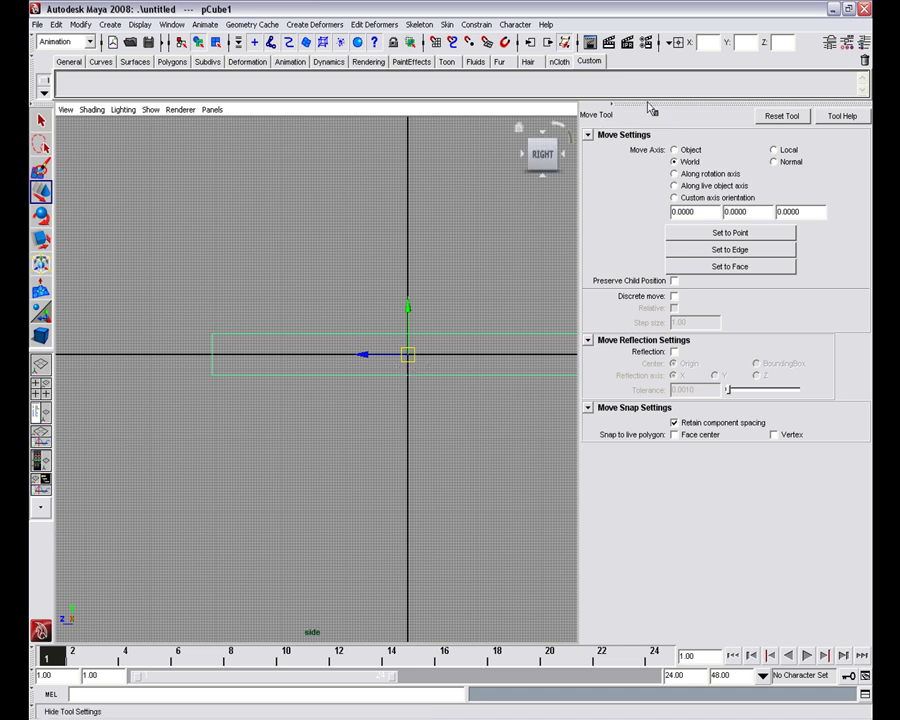
{"action": "left_click", "coordinate": [846, 42]}
{"action": "key", "text": "Insert"}
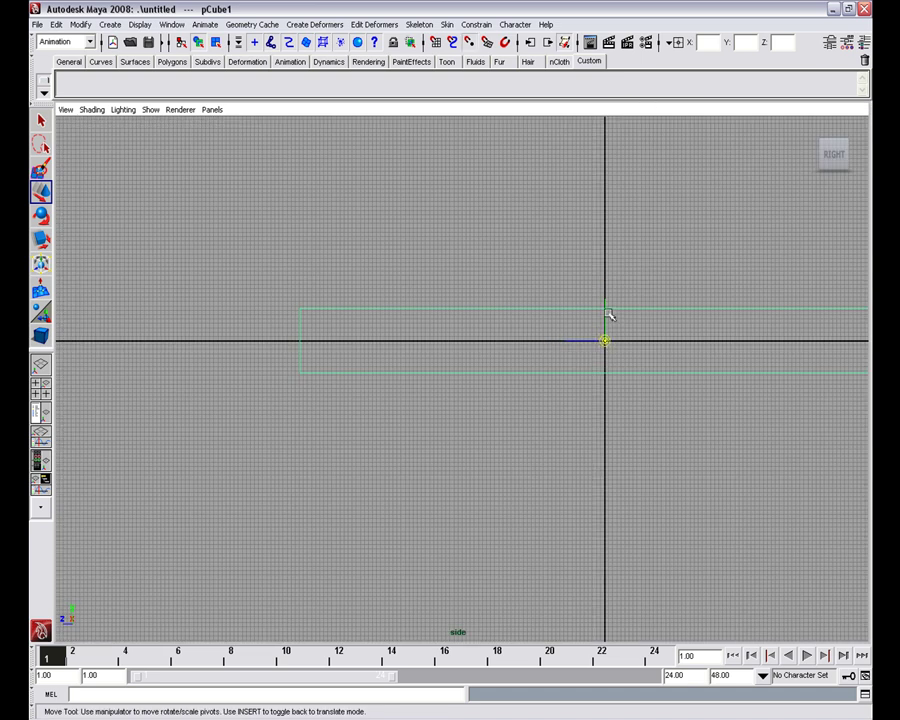
{"action": "left_click", "coordinate": [607, 315]}
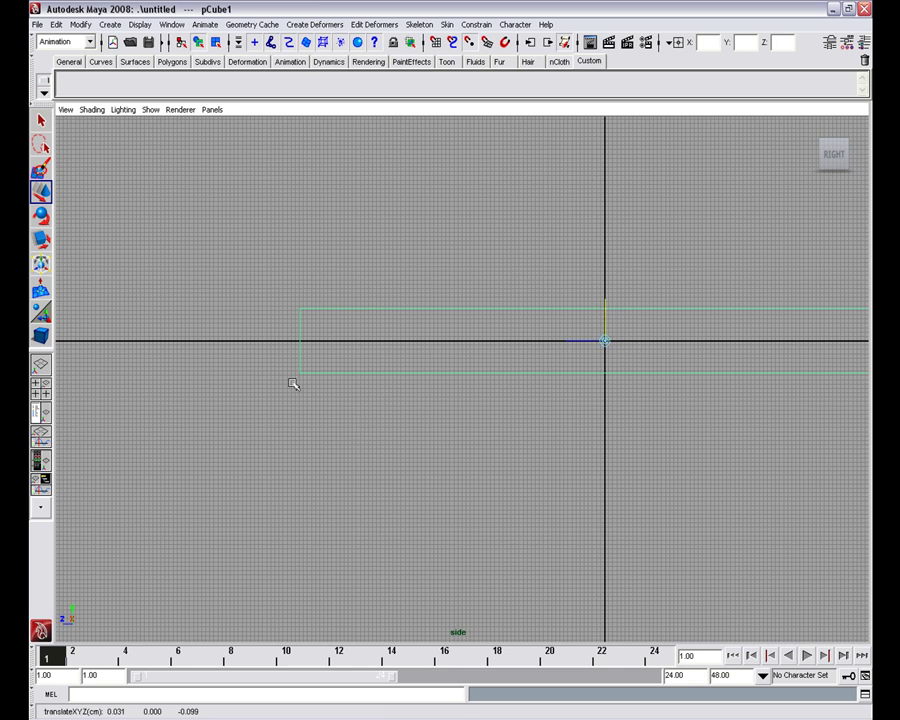
{"action": "middle_click_drag", "start_coordinate": [298, 376], "coordinate": [298, 374]}
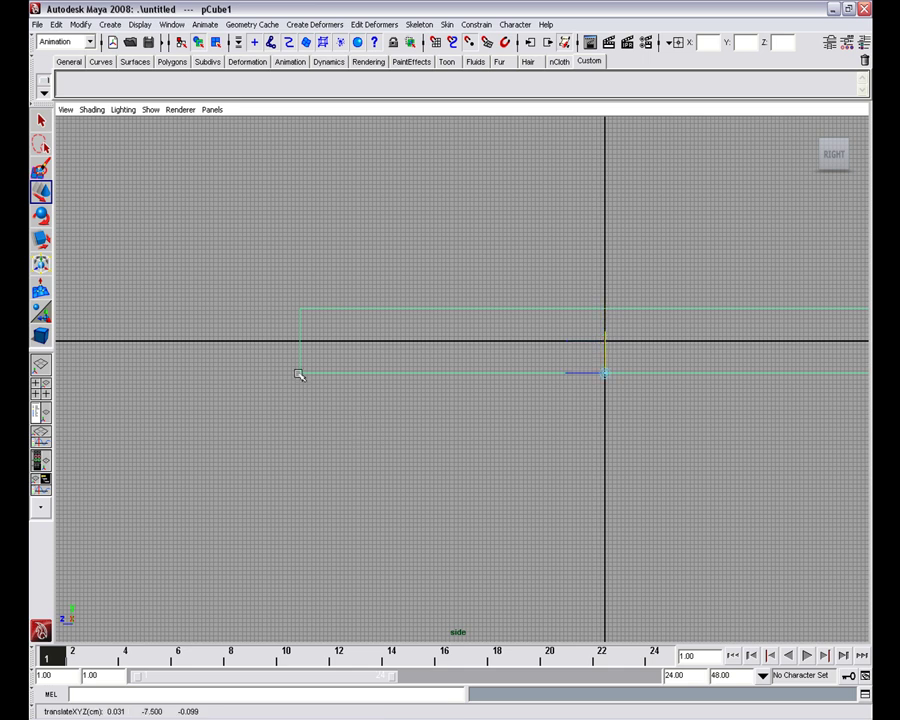
{"action": "key", "text": "Insert"}
Snap the cube upward in the side view so its base rests on the grid origin
{"action": "right_click_drag", "start_coordinate": [519, 570], "coordinate": [576, 429], "text": "alt"}
{"action": "middle_click_drag", "start_coordinate": [576, 429], "coordinate": [358, 388], "text": "alt"}
{"action": "right_click_drag", "start_coordinate": [358, 388], "coordinate": [366, 343], "text": "alt"}
{"action": "middle_click_drag", "start_coordinate": [366, 343], "coordinate": [412, 378], "text": "alt"}
{"action": "right_click_drag", "start_coordinate": [412, 378], "coordinate": [355, 326], "text": "alt"}
{"action": "middle_click_drag", "start_coordinate": [355, 326], "coordinate": [522, 428], "text": "alt"}
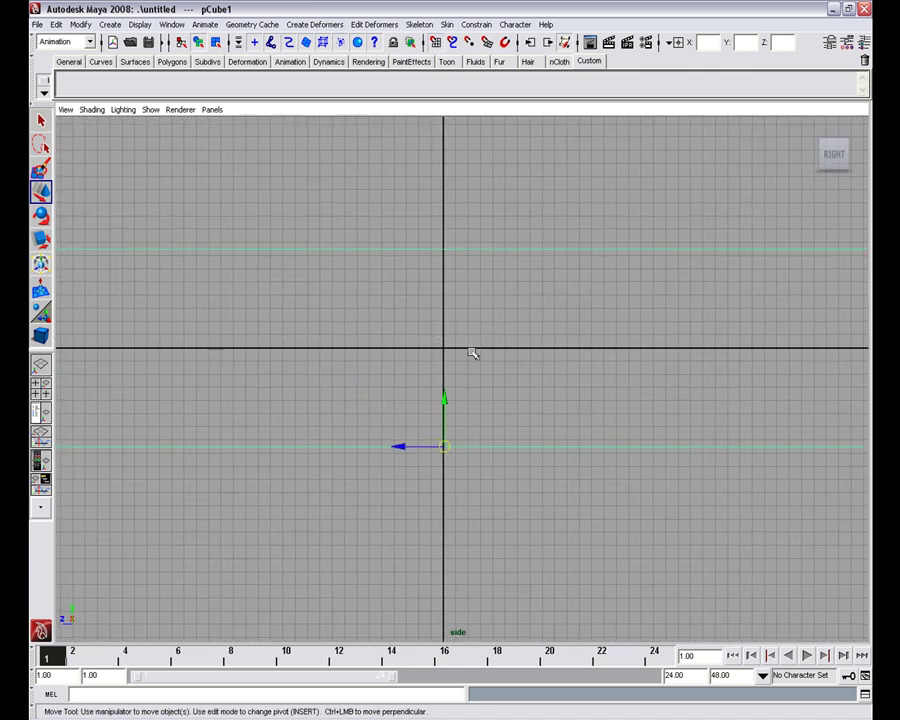
{"action": "middle_click", "coordinate": [444, 351]}
Show the box smooth shaded in the perspective view and examine it from several sides
{"action": "key", "text": "space"}
{"action": "left_click_drag", "start_coordinate": [577, 297], "coordinate": [501, 368]}
{"action": "scroll", "coordinate": [577, 297], "scroll_direction": "down", "scroll_amount": 5}
{"action": "scroll", "coordinate": [574, 300], "scroll_direction": "down", "scroll_amount": 5}
{"action": "scroll", "coordinate": [518, 343], "scroll_direction": "down", "scroll_amount": 5}
{"action": "key", "text": "5"}
{"action": "scroll", "coordinate": [497, 368], "scroll_direction": "up", "scroll_amount": 1}
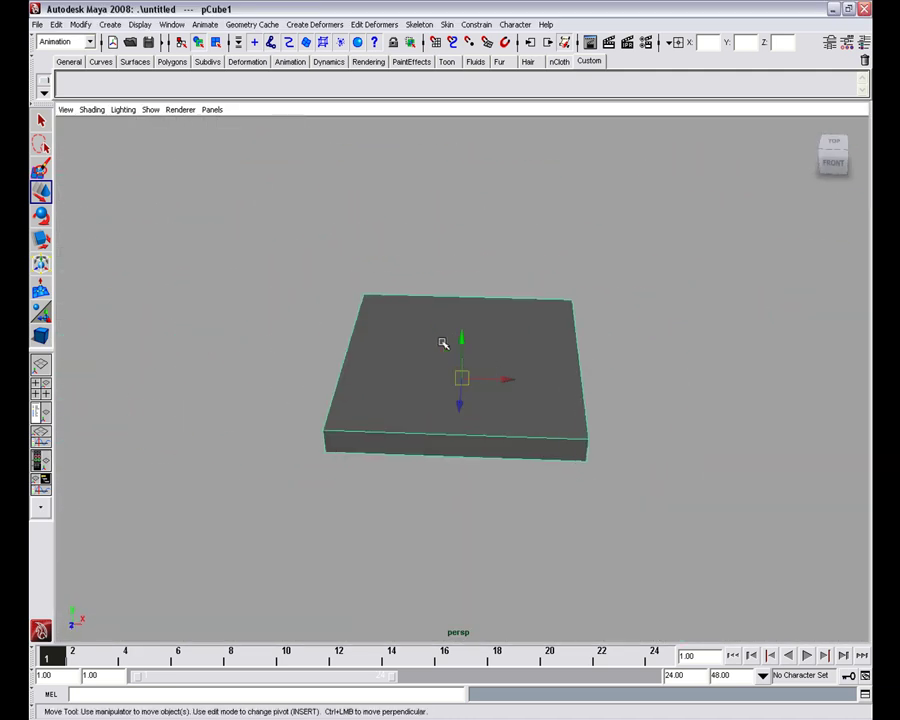
{"action": "scroll", "coordinate": [434, 357], "scroll_direction": "up", "scroll_amount": 3}
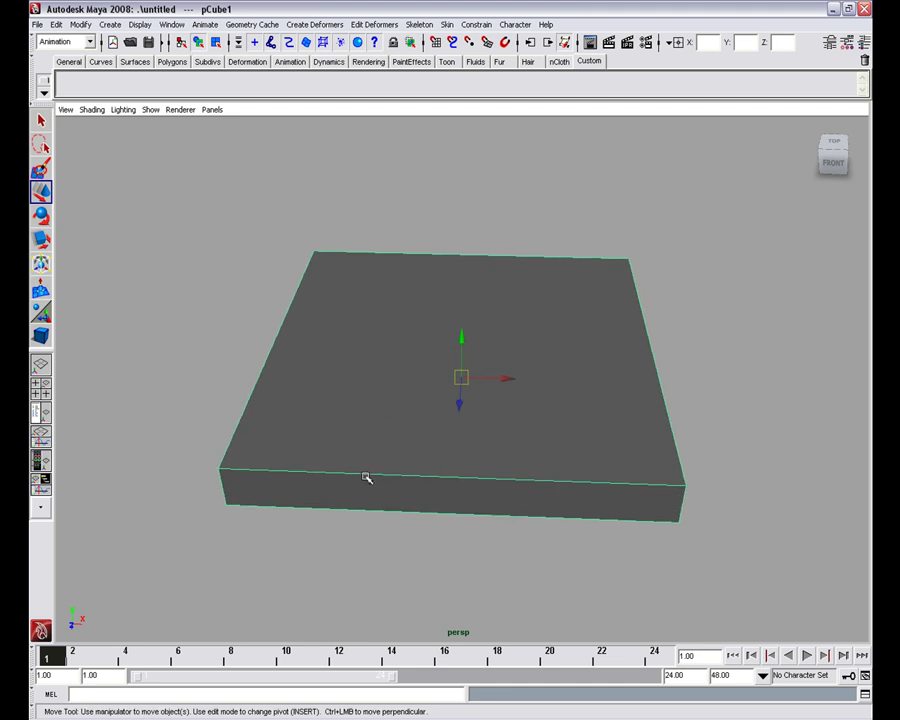
{"action": "left_click_drag", "start_coordinate": [392, 414], "coordinate": [373, 455], "text": "alt"}
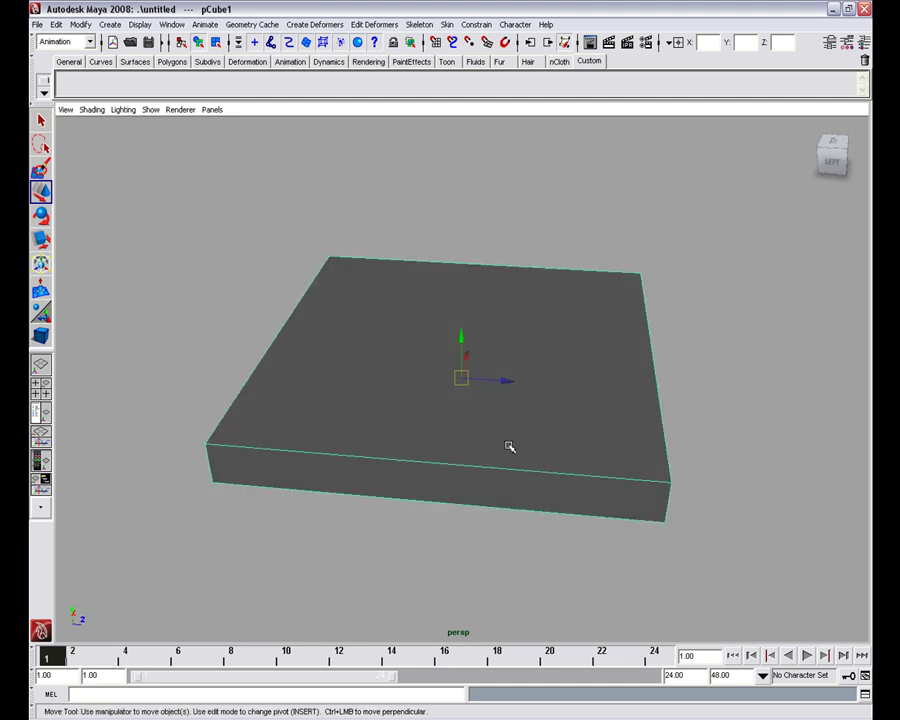
{"action": "left_click_drag", "start_coordinate": [516, 445], "coordinate": [399, 407], "text": "alt"}
{"action": "left_click_drag", "start_coordinate": [446, 357], "coordinate": [420, 340], "text": "alt"}
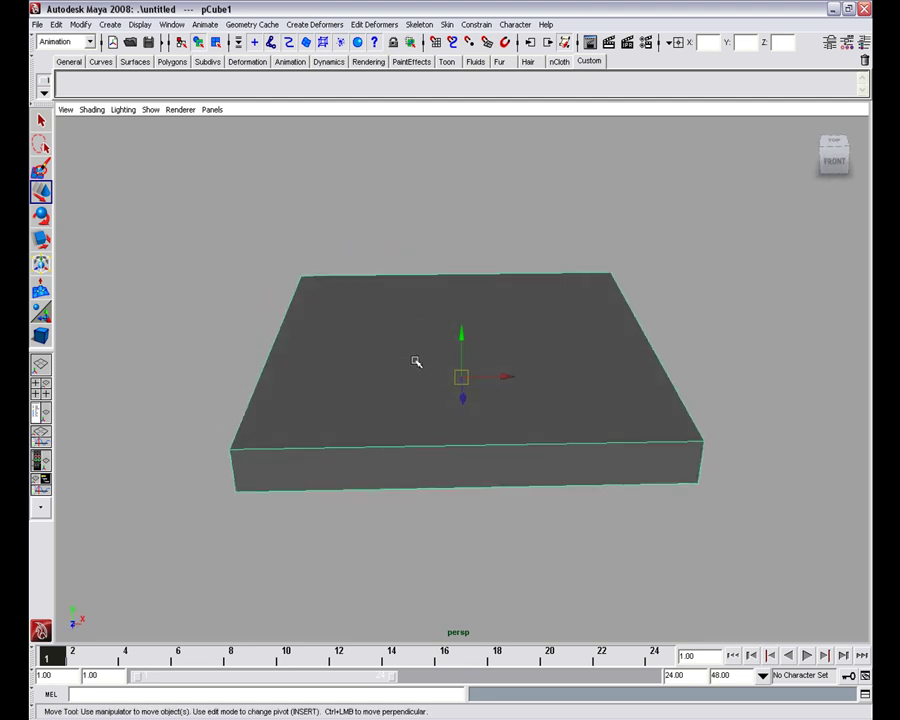
Insert two closely spaced edge loops across the box and two more widely spaced loops crossing them
{"action": "right_click", "coordinate": [386, 369], "text": "shift"}
{"action": "right_click_drag", "start_coordinate": [386, 369], "coordinate": [346, 400], "text": "shift"}
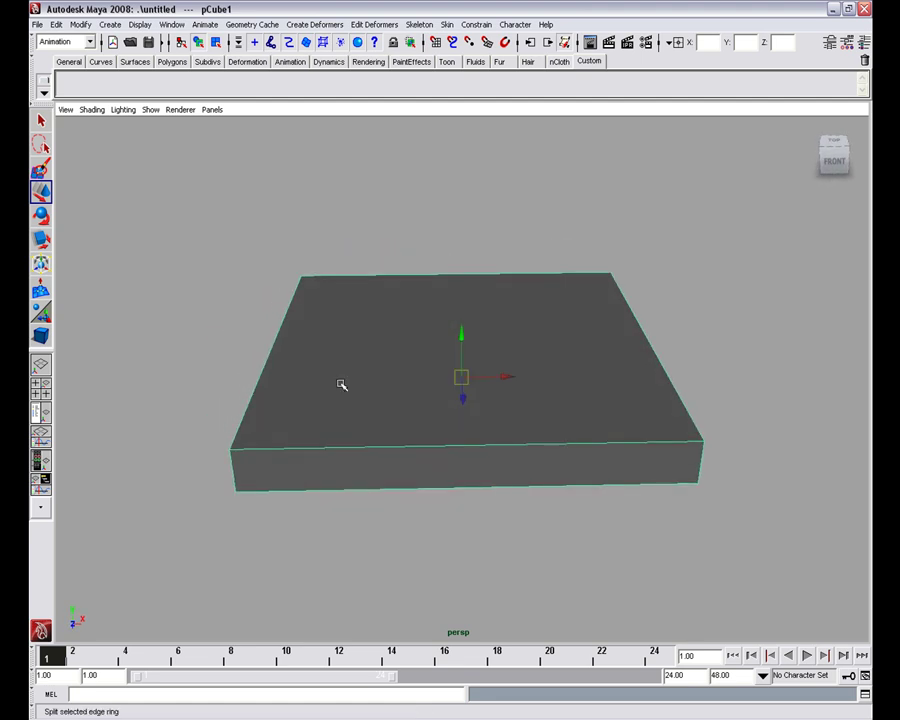
{"action": "left_click_drag", "start_coordinate": [430, 447], "coordinate": [498, 446]}
{"action": "left_click_drag", "start_coordinate": [278, 368], "coordinate": [407, 374], "text": "alt"}
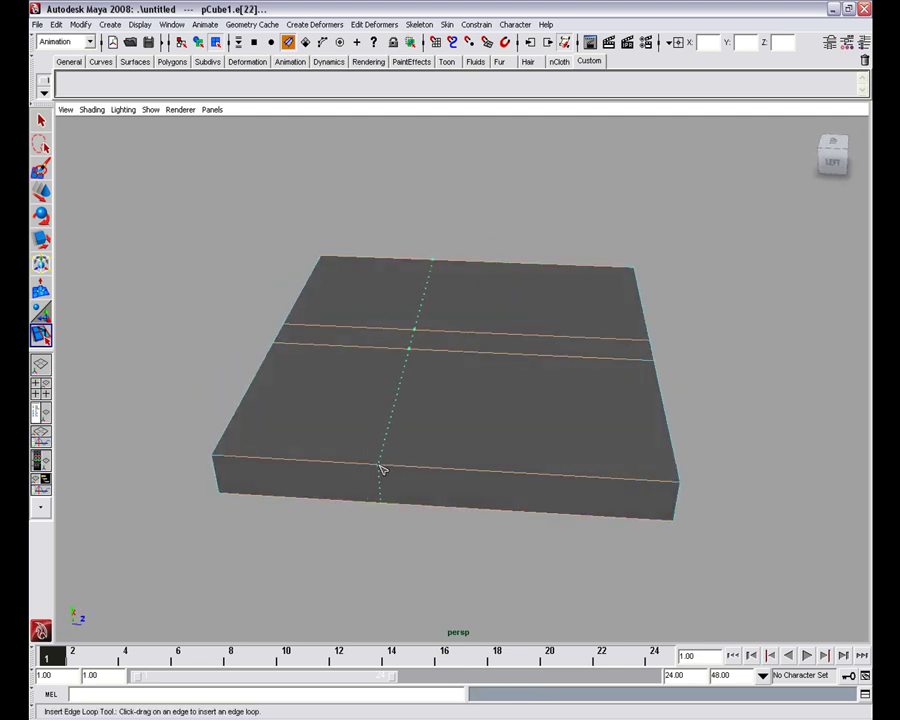
{"action": "left_click", "coordinate": [383, 469]}
{"action": "left_click", "coordinate": [509, 474]}
{"action": "left_click_drag", "start_coordinate": [455, 402], "coordinate": [300, 400], "text": "alt"}
{"action": "right_click_drag", "start_coordinate": [300, 400], "coordinate": [427, 360], "text": "alt"}
{"action": "key", "text": "q"}
Extrude the central top face slightly upward and delete the raised face to leave a roof opening
{"action": "scroll", "coordinate": [443, 345], "scroll_direction": "down", "scroll_amount": 5}
{"action": "scroll", "coordinate": [455, 338], "scroll_direction": "up", "scroll_amount": 3}
{"action": "key", "text": "F11"}
{"action": "mouse_move", "coordinate": [476, 325]}
{"action": "left_mouse_down", "text": "alt"}
{"action": "mouse_move", "coordinate": [466, 352]}
{"action": "mouse_move", "coordinate": [473, 337]}
{"action": "left_mouse_up", "text": "alt"}
{"action": "left_click", "coordinate": [473, 335]}
{"action": "right_click", "coordinate": [473, 334], "text": "shift"}
{"action": "right_click_drag", "start_coordinate": [473, 334], "coordinate": [477, 366], "text": "shift"}
{"action": "mouse_move", "coordinate": [475, 308]}
{"action": "left_mouse_down"}
{"action": "mouse_move", "coordinate": [476, 282]}
{"action": "mouse_move", "coordinate": [424, 301]}
{"action": "mouse_move", "coordinate": [471, 354]}
{"action": "mouse_move", "coordinate": [453, 358]}
{"action": "mouse_move", "coordinate": [472, 347]}
{"action": "mouse_move", "coordinate": [473, 329]}
{"action": "left_mouse_up"}
{"action": "key", "text": "Delete"}
Examine the hollow interior and the roof opening from inside the box
{"action": "scroll", "coordinate": [424, 305], "scroll_direction": "down", "scroll_amount": 2}
{"action": "key", "text": "q"}
{"action": "scroll", "coordinate": [453, 358], "scroll_direction": "up", "scroll_amount": 4}
{"action": "scroll", "coordinate": [453, 358], "scroll_direction": "up", "scroll_amount": 4}
{"action": "middle_click_drag", "start_coordinate": [473, 329], "coordinate": [462, 351], "text": "alt"}
{"action": "left_click_drag", "start_coordinate": [462, 351], "coordinate": [446, 334], "text": "alt"}
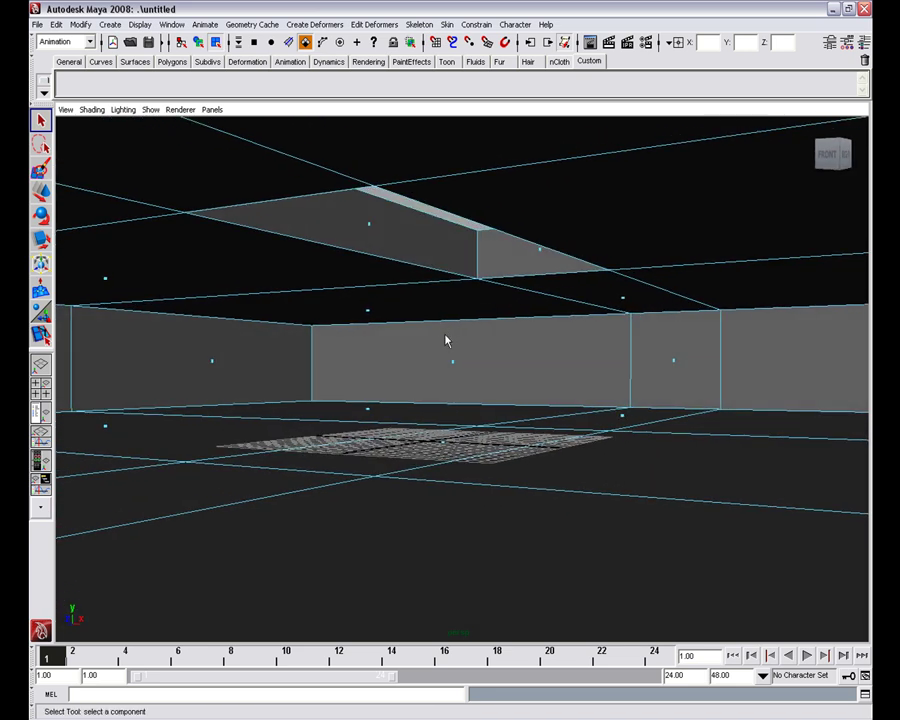
{"action": "right_click_drag", "start_coordinate": [629, 314], "coordinate": [603, 412], "text": "alt"}
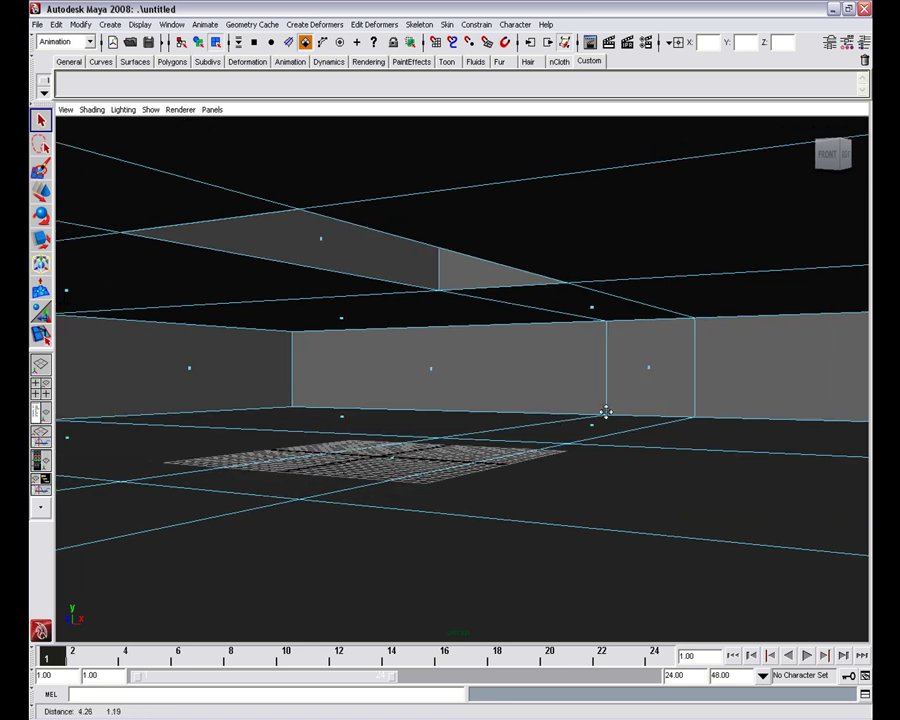
{"action": "left_click_drag", "start_coordinate": [603, 412], "coordinate": [569, 408], "text": "alt"}
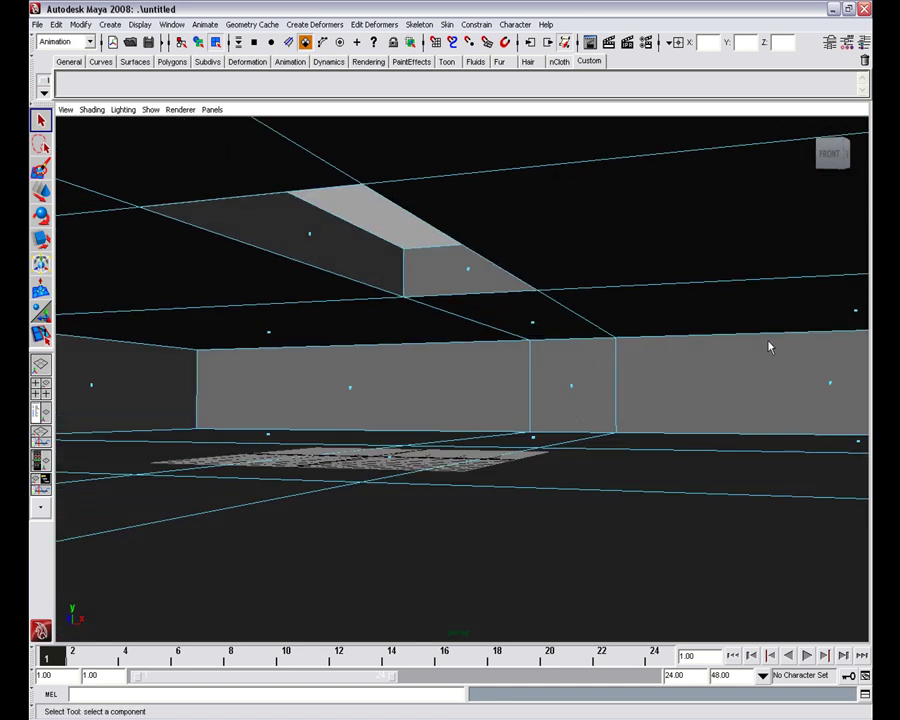
In the top view, insert one edge loop through the right-hand section and one through the back section of the box
{"action": "key", "text": "space"}
{"action": "key", "text": "space"}
{"action": "scroll", "coordinate": [422, 311], "scroll_direction": "down", "scroll_amount": 5}
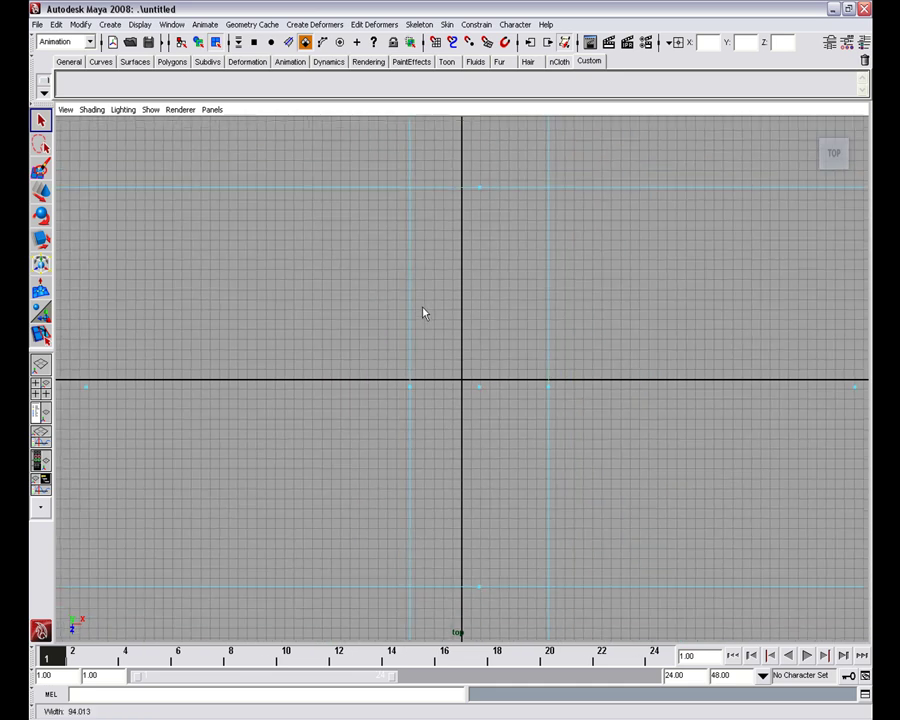
{"action": "scroll", "coordinate": [452, 292], "scroll_direction": "down", "scroll_amount": 4}
{"action": "middle_click_drag", "start_coordinate": [481, 340], "coordinate": [397, 427], "text": "alt"}
{"action": "scroll", "coordinate": [541, 362], "scroll_direction": "up", "scroll_amount": 1}
{"action": "scroll", "coordinate": [540, 363], "scroll_direction": "up", "scroll_amount": 1}
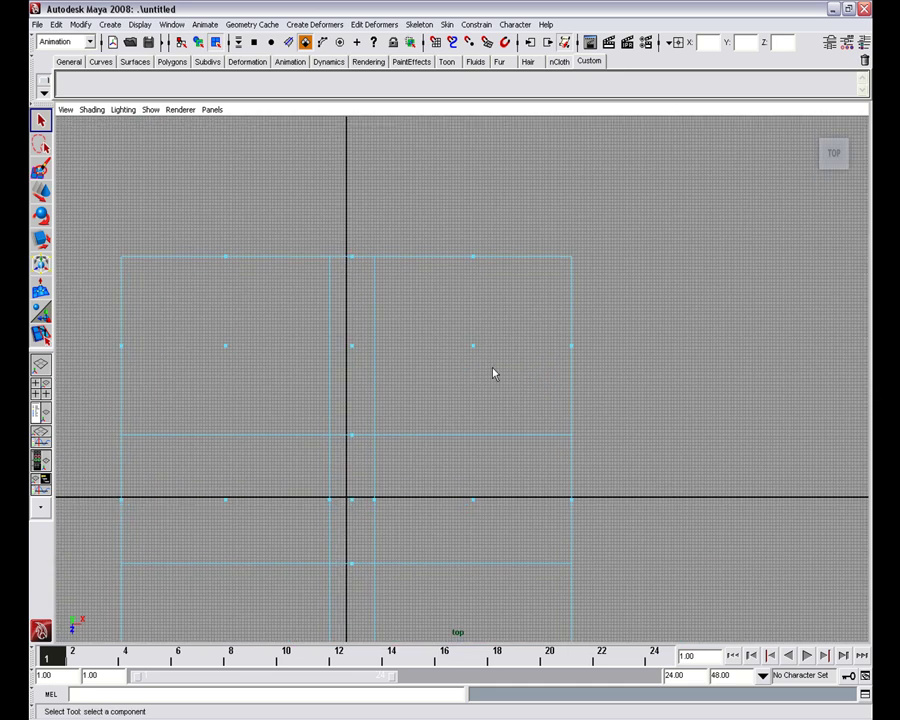
{"action": "key", "text": "F8"}
{"action": "right_click_drag", "start_coordinate": [401, 339], "coordinate": [346, 355], "text": "shift"}
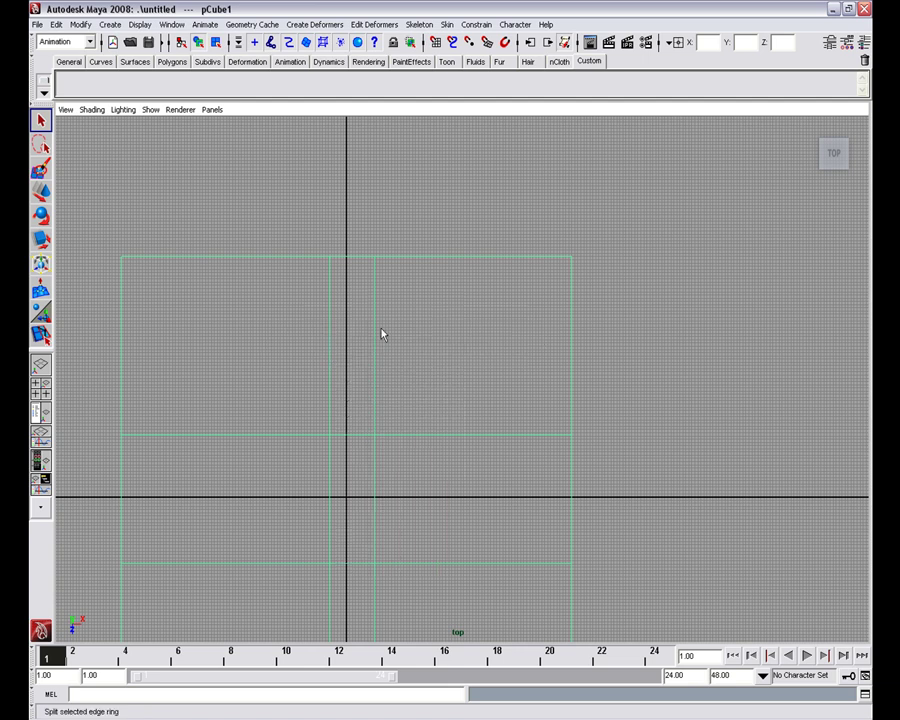
{"action": "left_click", "coordinate": [472, 261]}
{"action": "left_click", "coordinate": [572, 346]}
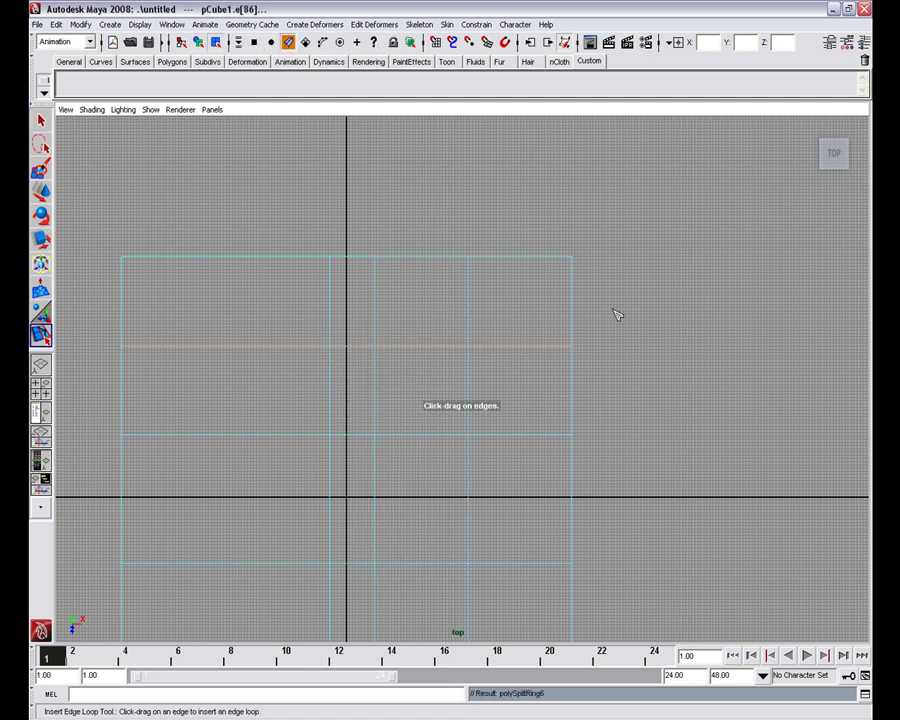
Snap the back-right corner vertices onto the nearest inner loop intersection to form a recessed corner
{"action": "key", "text": "F9"}
{"action": "key", "text": "q"}
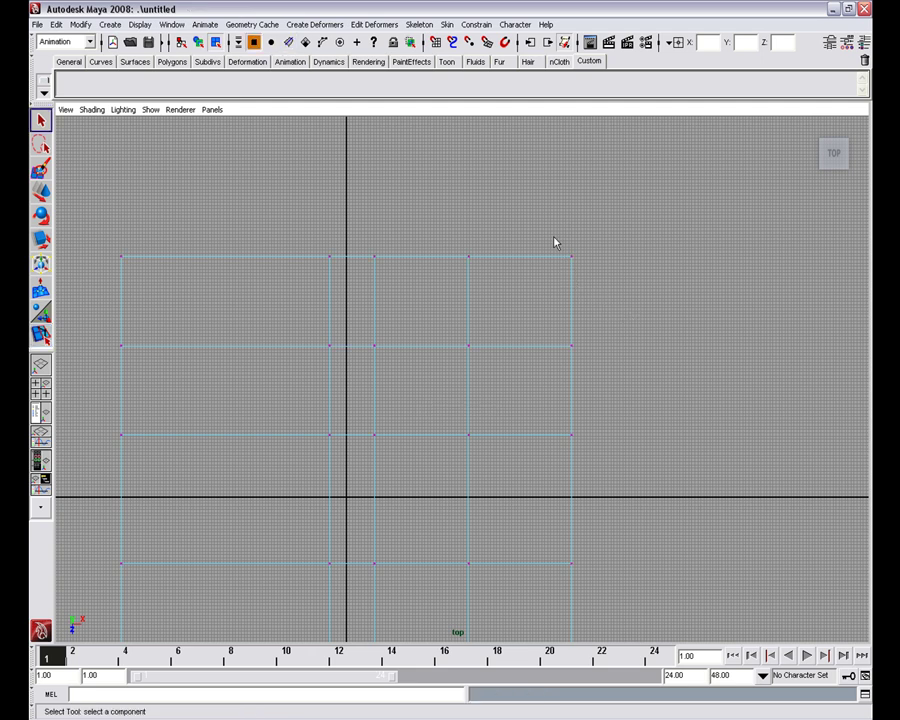
{"action": "left_click_drag", "start_coordinate": [558, 247], "coordinate": [466, 257]}
{"action": "key", "text": "w"}
{"action": "key", "text": "v"}
{"action": "left_click_drag", "start_coordinate": [468, 305], "coordinate": [466, 349]}
Merge the overlapping vertices at the recessed corner from inside the room
{"action": "key", "text": "space"}
{"action": "key", "text": "space"}
{"action": "left_click_drag", "start_coordinate": [720, 354], "coordinate": [748, 345], "text": "alt"}
{"action": "middle_click_drag", "start_coordinate": [748, 345], "coordinate": [526, 347], "text": "alt"}
{"action": "left_click_drag", "start_coordinate": [526, 347], "coordinate": [543, 338], "text": "alt"}
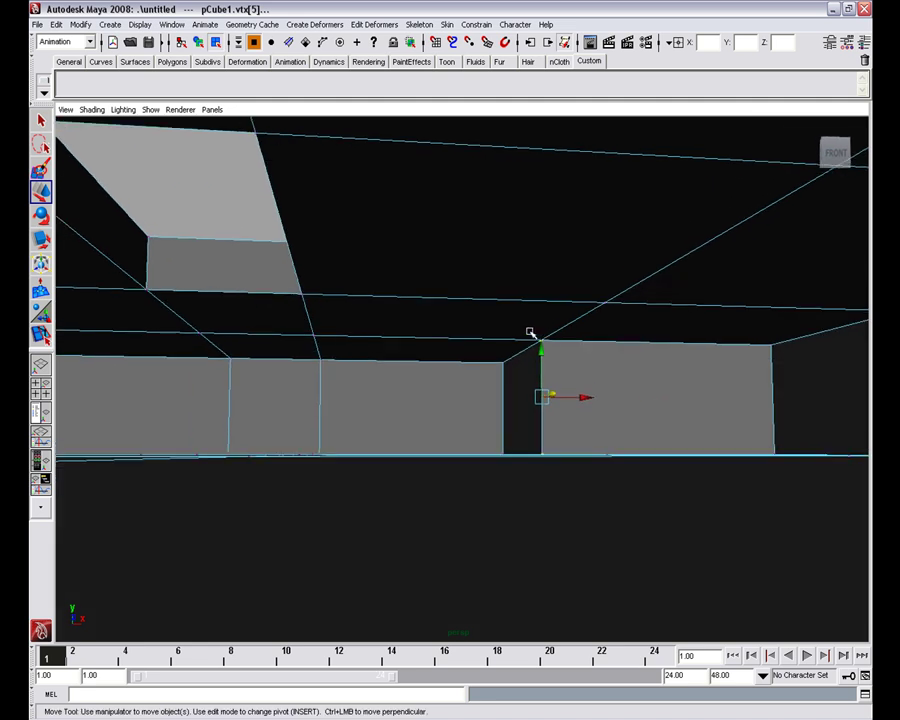
{"action": "left_click", "coordinate": [538, 340]}
{"action": "mouse_move", "coordinate": [540, 390]}
{"action": "left_mouse_down", "text": "alt"}
{"action": "mouse_move", "coordinate": [534, 366]}
{"action": "mouse_move", "coordinate": [549, 412]}
{"action": "left_mouse_up", "text": "alt"}
{"action": "right_click_drag", "start_coordinate": [535, 394], "coordinate": [533, 334], "text": "shift"}
{"action": "left_click_drag", "start_coordinate": [568, 352], "coordinate": [564, 340], "text": "alt"}
Try moving the upper vertex of the recessed corner, and undo the move
{"action": "key", "text": "q"}
{"action": "left_click", "coordinate": [562, 282]}
{"action": "key", "text": "w"}
{"action": "left_click_drag", "start_coordinate": [563, 284], "coordinate": [560, 314]}
{"action": "key", "text": "ctrl+z"}
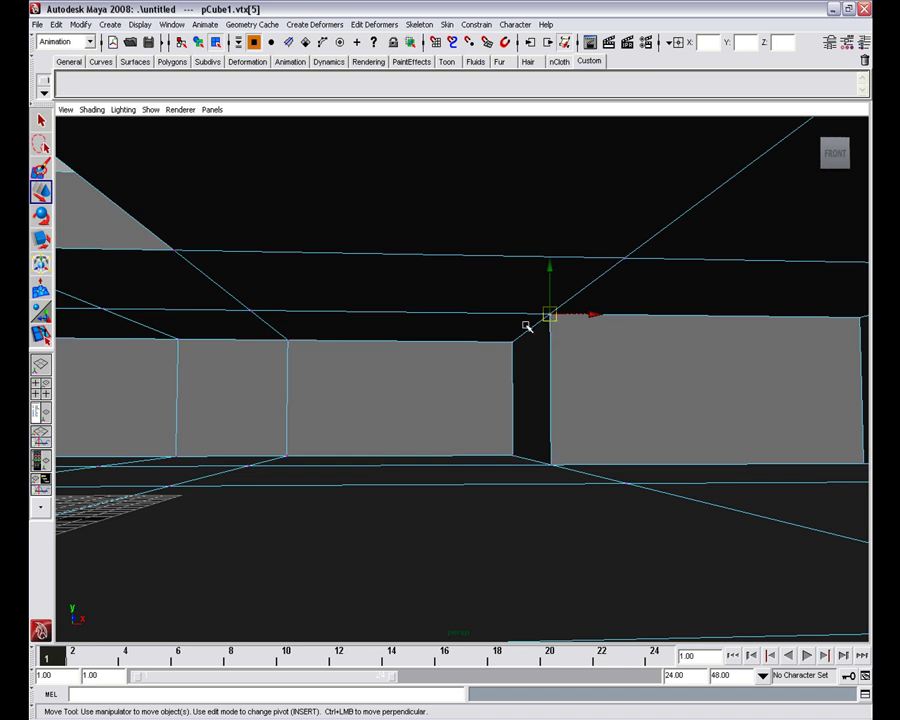
Examine the recessed corner and the surrounding walls from inside the room
{"action": "mouse_move", "coordinate": [424, 349]}
{"action": "left_mouse_down", "text": "alt"}
{"action": "mouse_move", "coordinate": [534, 325]}
{"action": "mouse_move", "coordinate": [432, 347]}
{"action": "left_mouse_up", "text": "alt"}
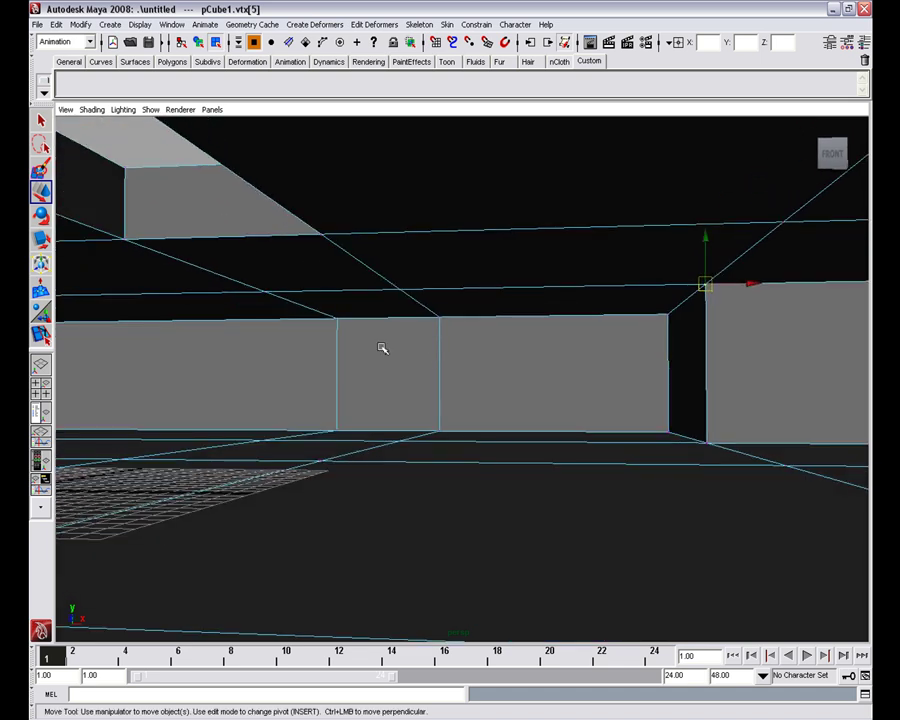
{"action": "left_click_drag", "start_coordinate": [338, 350], "coordinate": [428, 356], "text": "alt"}
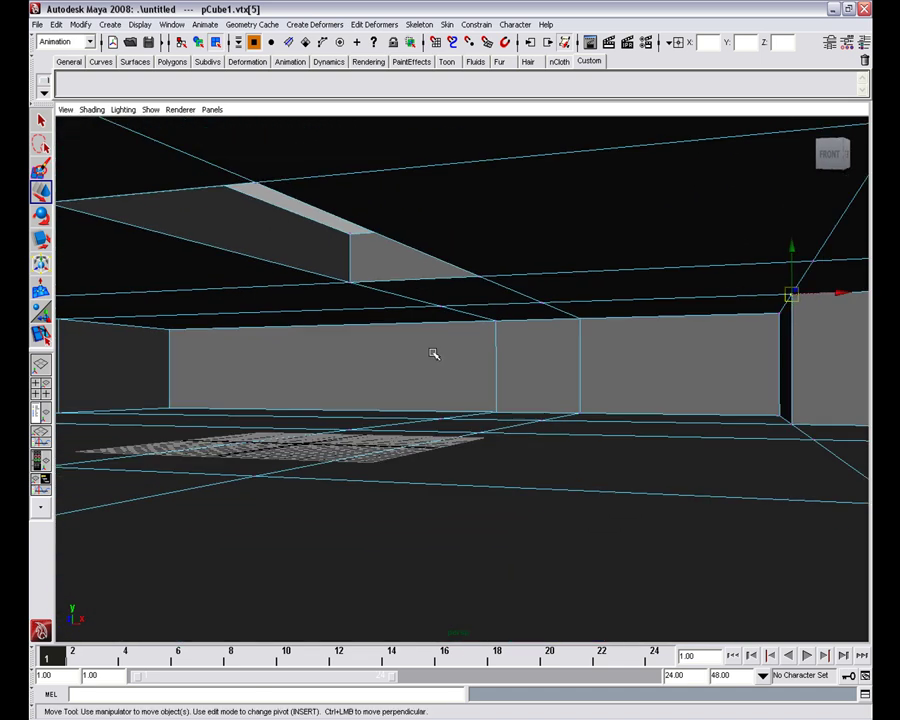
{"action": "right_click_drag", "start_coordinate": [436, 353], "coordinate": [480, 359], "text": "alt"}
{"action": "middle_click_drag", "start_coordinate": [481, 359], "coordinate": [495, 360], "text": "alt"}
{"action": "left_click_drag", "start_coordinate": [466, 361], "coordinate": [498, 361], "text": "alt"}
{"action": "middle_click_drag", "start_coordinate": [301, 346], "coordinate": [363, 347], "text": "alt"}
{"action": "left_click_drag", "start_coordinate": [451, 366], "coordinate": [245, 364], "text": "alt"}
{"action": "right_click_drag", "start_coordinate": [245, 364], "coordinate": [259, 364], "text": "alt"}
{"action": "left_click_drag", "start_coordinate": [259, 364], "coordinate": [629, 345], "text": "alt"}
{"action": "right_click_drag", "start_coordinate": [468, 392], "coordinate": [408, 323], "text": "alt"}
Check the room's complete outline and edge layout in the top view
{"action": "key", "text": "space"}
{"action": "key", "text": "space"}
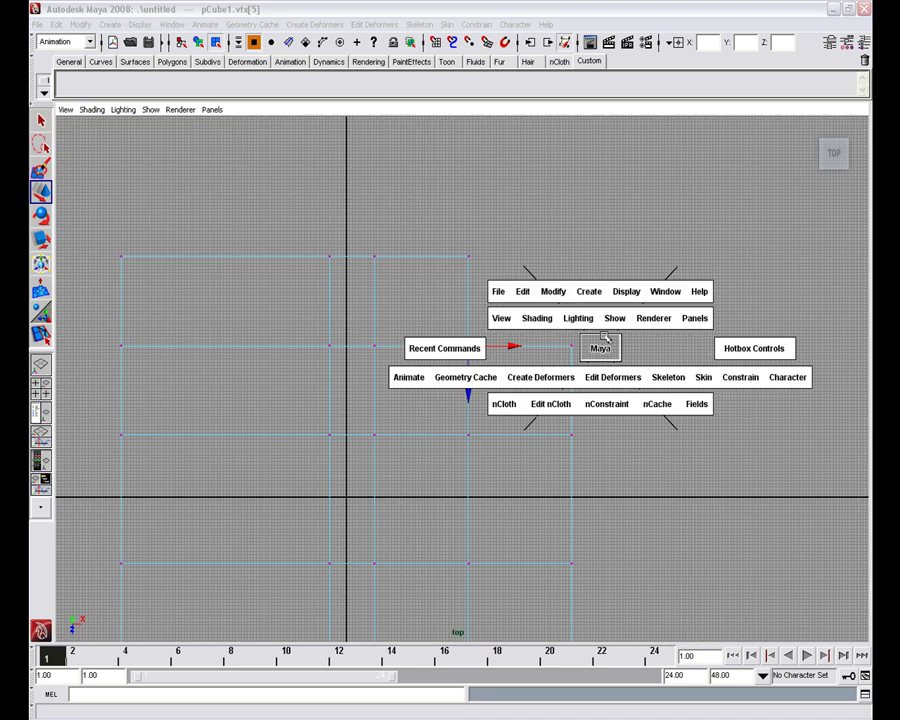
{"action": "key", "text": "space"}
{"action": "middle_click_drag", "start_coordinate": [449, 394], "coordinate": [484, 298], "text": "alt"}
{"action": "scroll", "coordinate": [484, 298], "scroll_direction": "down", "scroll_amount": 4}
{"action": "scroll", "coordinate": [470, 300], "scroll_direction": "up", "scroll_amount": 1}
{"action": "scroll", "coordinate": [463, 304], "scroll_direction": "up", "scroll_amount": 1}
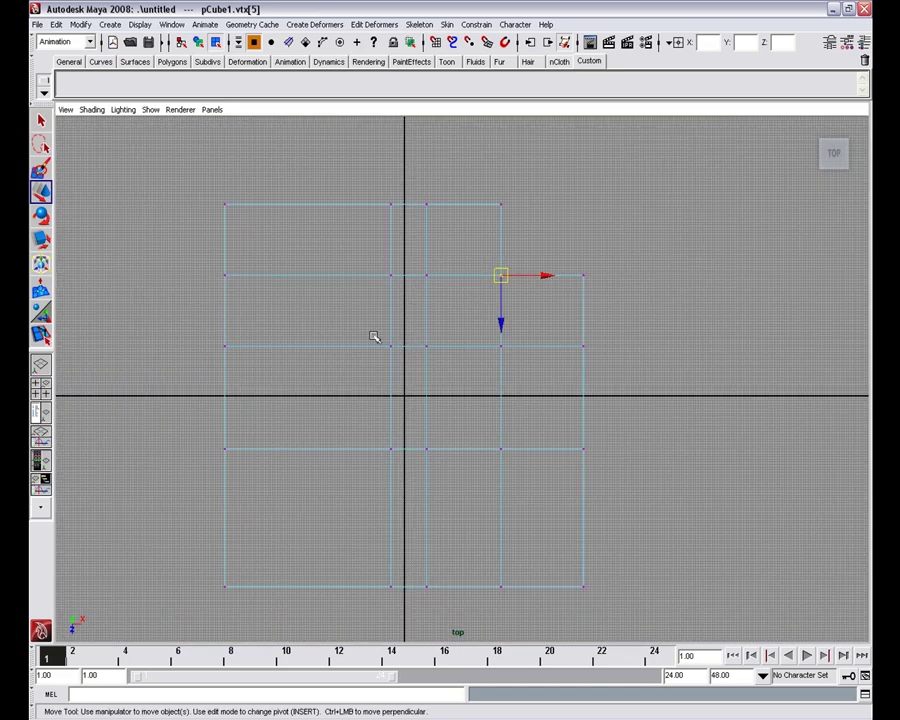
{"action": "middle_click_drag", "start_coordinate": [368, 338], "coordinate": [477, 318], "text": "alt"}
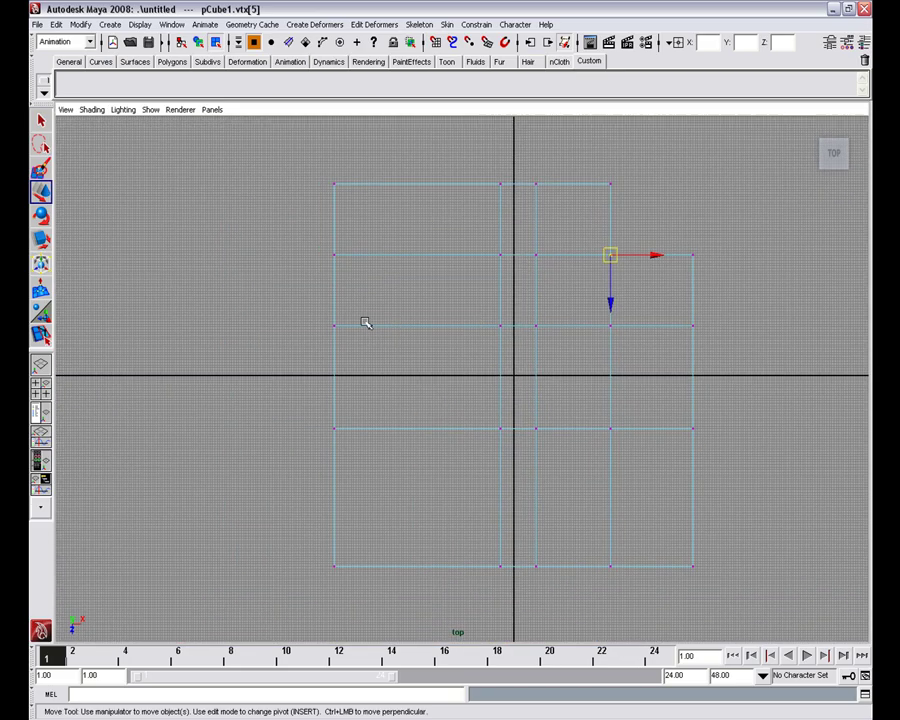
Try horizontal edge loops around the walls near the ceiling and near the floor, and undo both
{"action": "key", "text": "space"}
{"action": "key", "text": "space"}
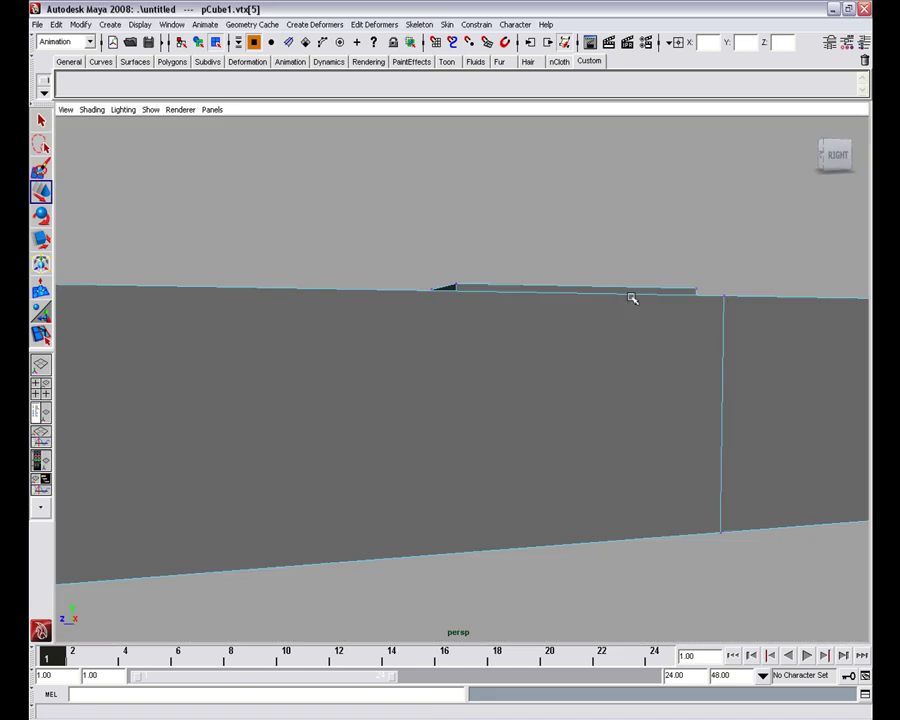
{"action": "scroll", "coordinate": [546, 369], "scroll_direction": "up", "scroll_amount": 3}
{"action": "left_click_drag", "start_coordinate": [544, 372], "coordinate": [650, 342], "text": "alt"}
{"action": "key", "text": "F8"}
{"action": "right_click_drag", "start_coordinate": [427, 336], "coordinate": [417, 324], "text": "shift"}
{"action": "left_click_drag", "start_coordinate": [418, 320], "coordinate": [418, 304]}
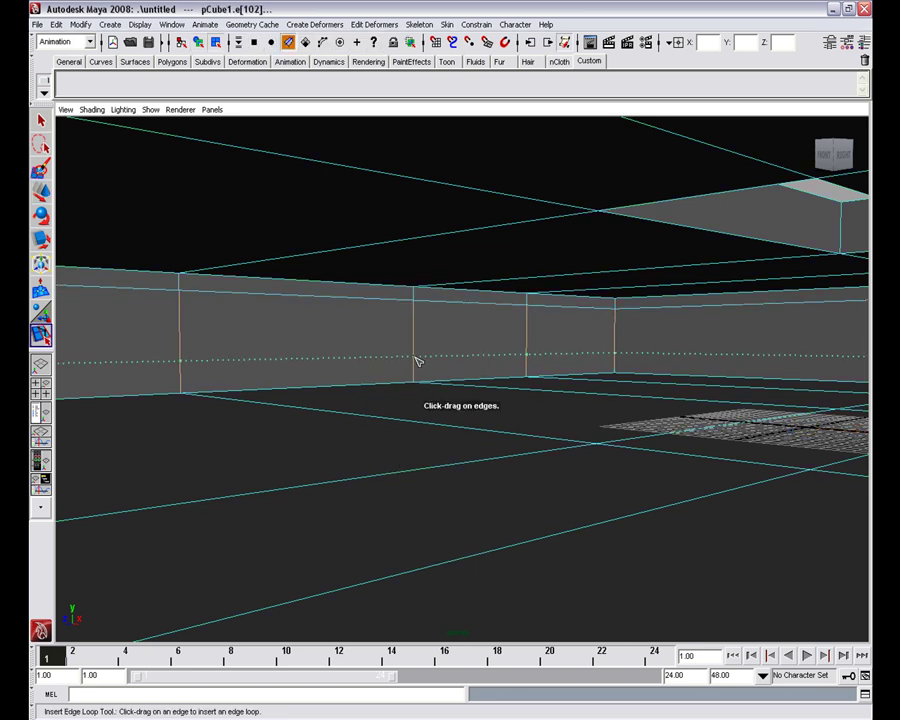
{"action": "left_click_drag", "start_coordinate": [416, 358], "coordinate": [416, 357]}
{"action": "key", "text": "q"}
{"action": "middle_click_drag", "start_coordinate": [436, 343], "coordinate": [427, 346], "text": "alt"}
{"action": "key", "text": "ctrl+z"}
{"action": "key", "text": "shift+z"}
{"action": "key", "text": "ctrl+z"}
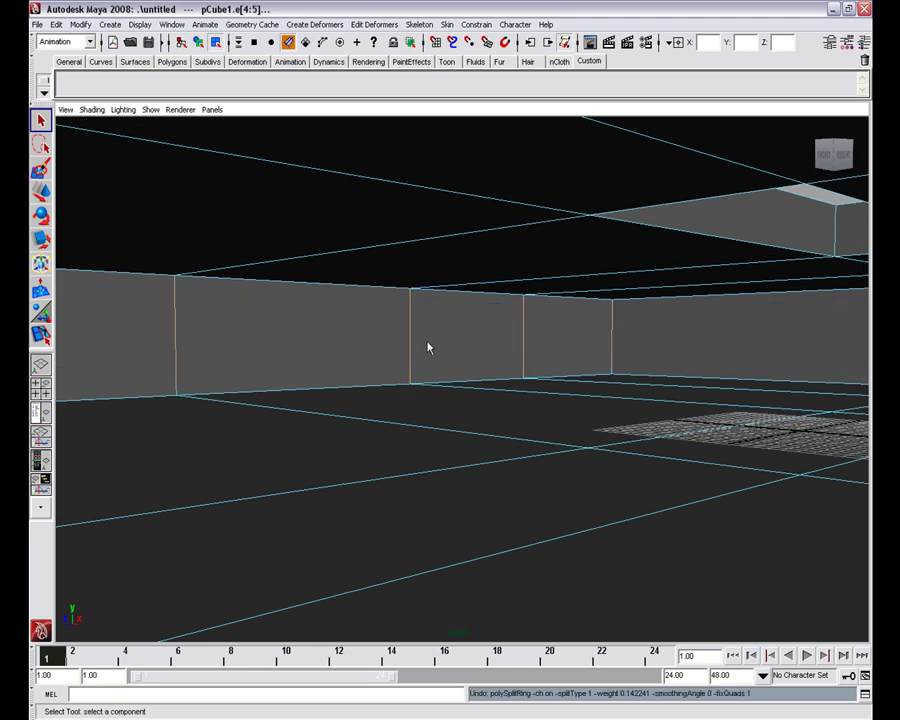
Insert horizontal edge loops around the walls, one near the ceiling and one near the floor
{"action": "key", "text": "y"}
{"action": "left_click_drag", "start_coordinate": [413, 324], "coordinate": [392, 342]}
{"action": "middle_click_drag", "start_coordinate": [392, 342], "coordinate": [480, 380], "text": "alt"}
Insert two vertical edge loops through the left wall, one in its front section and one in its third section from the front
{"action": "left_click_drag", "start_coordinate": [479, 379], "coordinate": [394, 380], "text": "alt"}
{"action": "mouse_move", "coordinate": [394, 380]}
{"action": "right_mouse_down", "text": "alt"}
{"action": "mouse_move", "coordinate": [416, 376]}
{"action": "mouse_move", "coordinate": [406, 376]}
{"action": "right_mouse_up", "text": "alt"}
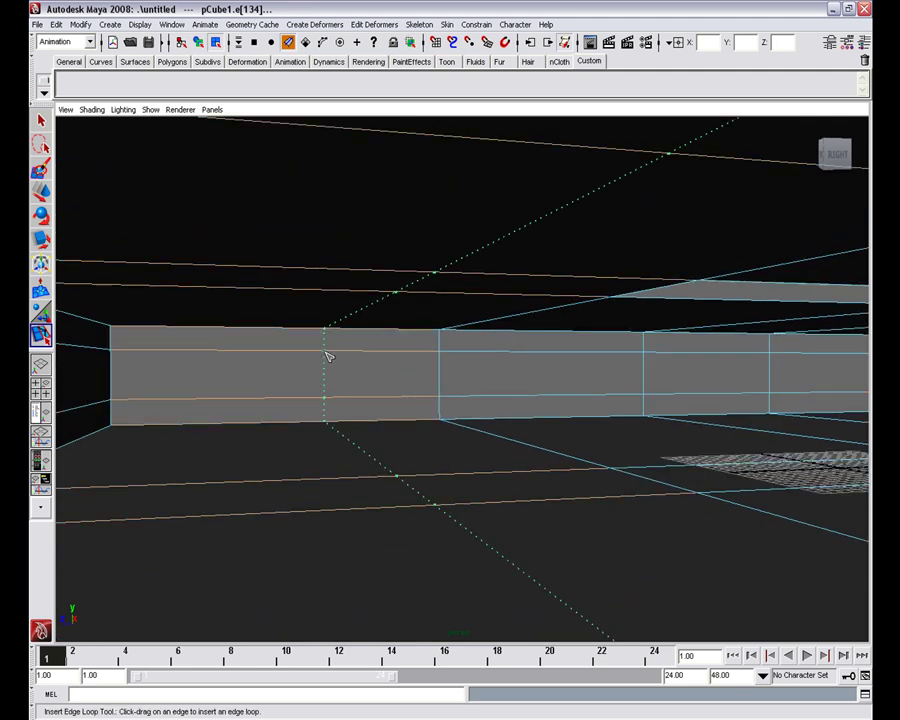
{"action": "left_click_drag", "start_coordinate": [329, 356], "coordinate": [337, 357]}
{"action": "right_click_drag", "start_coordinate": [358, 358], "coordinate": [476, 382], "text": "alt"}
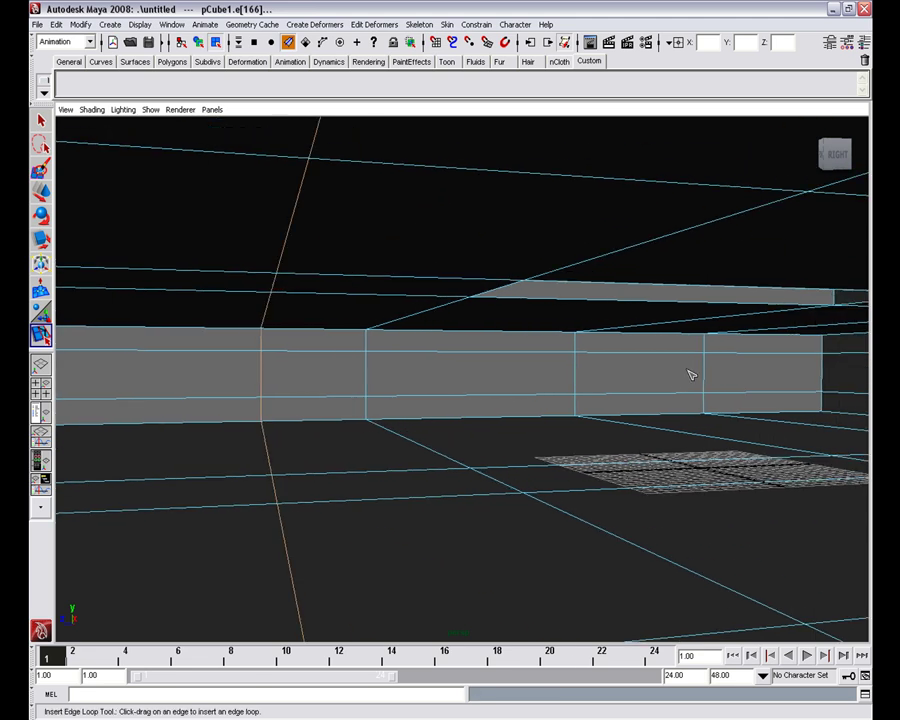
{"action": "left_click_drag", "start_coordinate": [668, 357], "coordinate": [669, 358]}
{"action": "middle_click_drag", "start_coordinate": [669, 358], "coordinate": [568, 374], "text": "alt"}
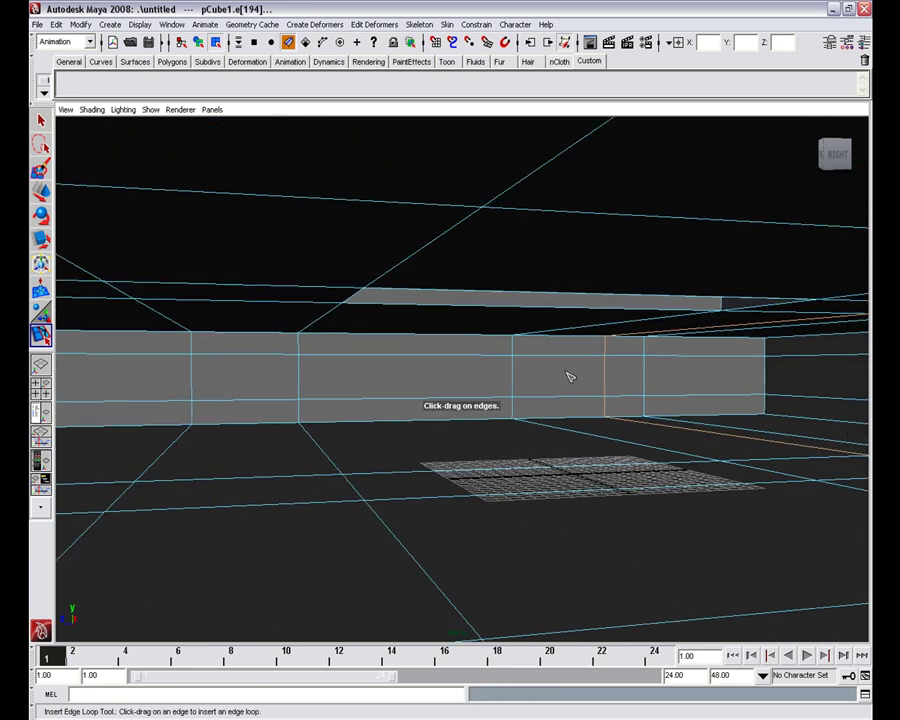
Insert two vertical edge loops through the back wall, both near its left end
{"action": "left_click_drag", "start_coordinate": [568, 374], "coordinate": [686, 368], "text": "alt"}
{"action": "right_click_drag", "start_coordinate": [686, 368], "coordinate": [558, 372], "text": "alt"}
{"action": "left_click_drag", "start_coordinate": [558, 372], "coordinate": [461, 342], "text": "alt"}
{"action": "left_click_drag", "start_coordinate": [390, 360], "coordinate": [388, 360]}
{"action": "left_click_drag", "start_coordinate": [468, 360], "coordinate": [480, 360]}
{"action": "middle_click_drag", "start_coordinate": [779, 358], "coordinate": [695, 354], "text": "alt"}
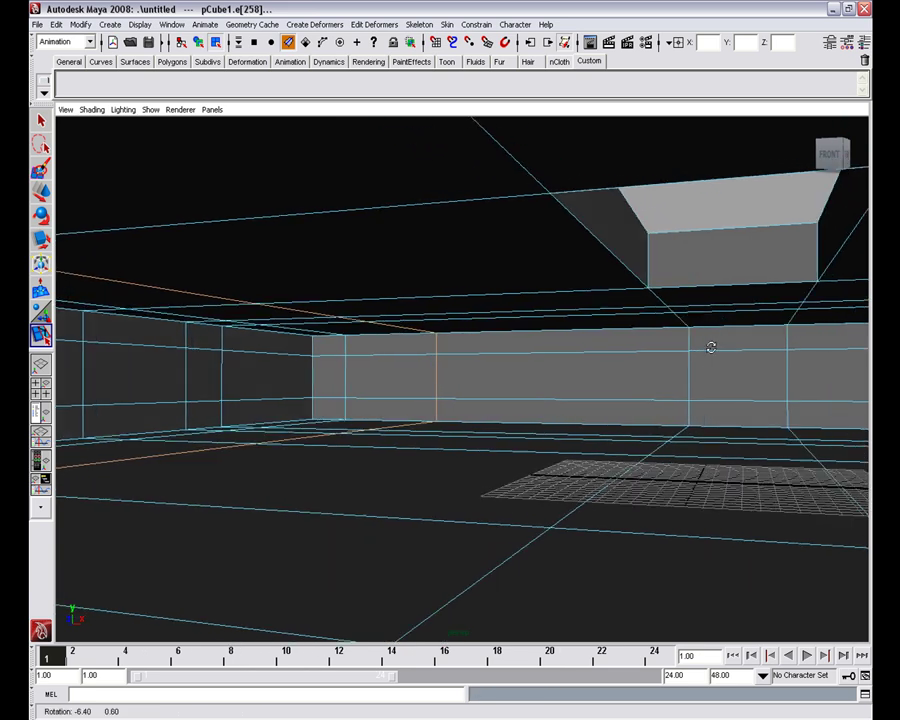
{"action": "left_click_drag", "start_coordinate": [695, 354], "coordinate": [715, 348], "text": "alt"}
Insert four more vertical edge loops along the back wall, two in its wide middle section and two in its right section
{"action": "middle_click_drag", "start_coordinate": [715, 348], "coordinate": [506, 346], "text": "alt"}
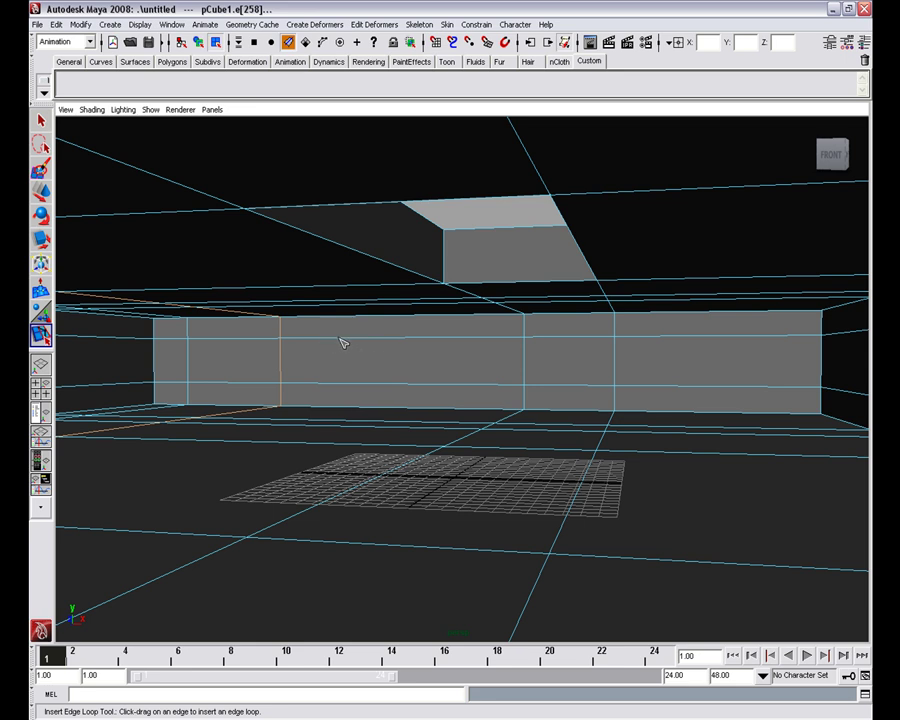
{"action": "middle_click_drag", "start_coordinate": [446, 342], "coordinate": [401, 351], "text": "alt"}
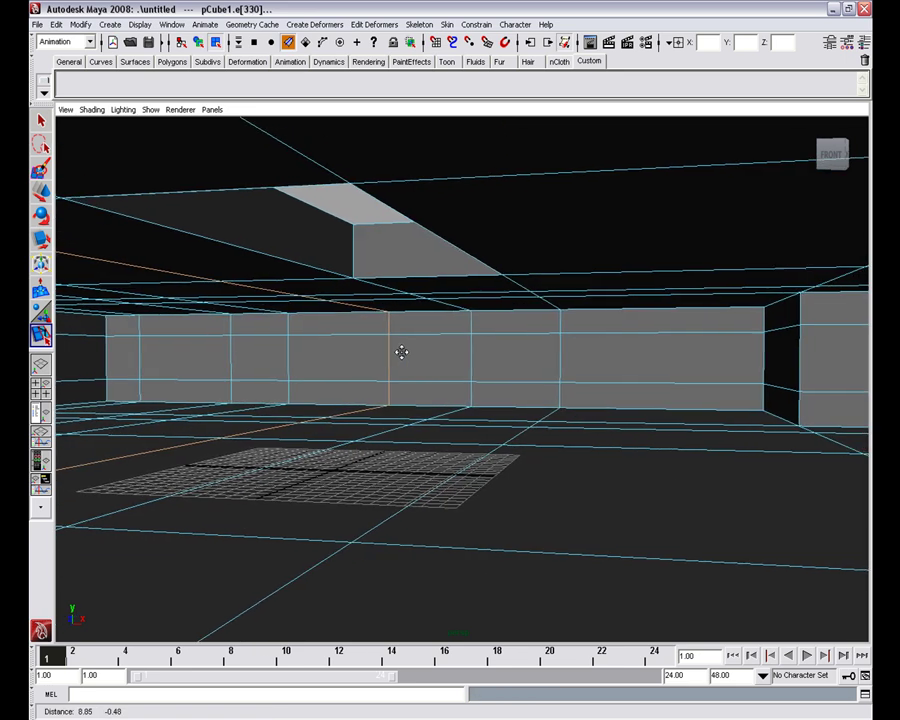
{"action": "left_click", "coordinate": [577, 338]}
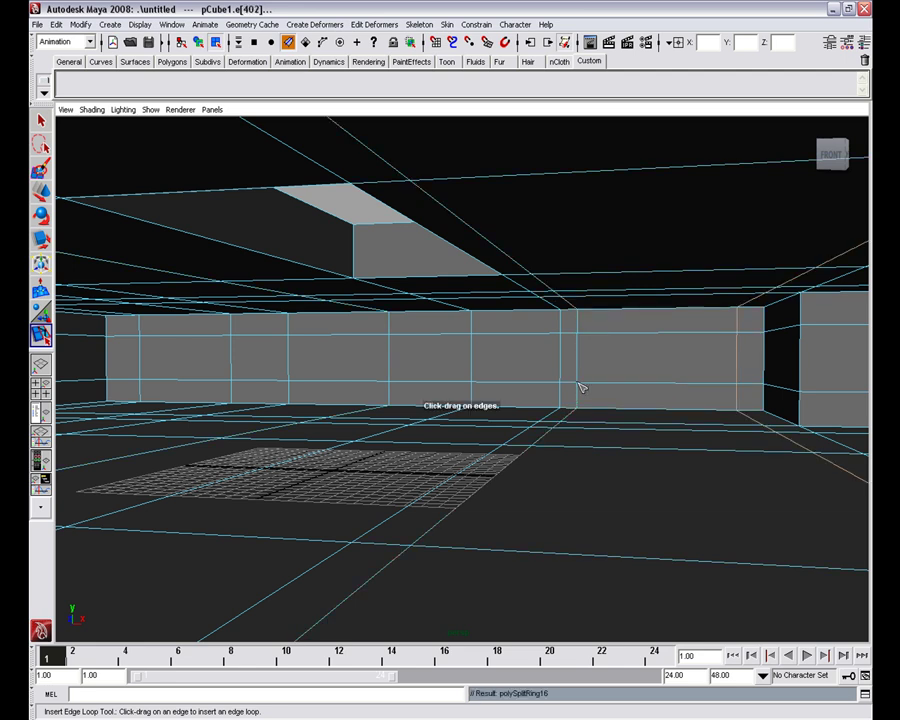
{"action": "left_click", "coordinate": [738, 334]}
Select the four window-sized faces in the middle row of the back wall
{"action": "middle_click_drag", "start_coordinate": [577, 382], "coordinate": [573, 360], "text": "alt"}
{"action": "left_click_drag", "start_coordinate": [573, 360], "coordinate": [500, 366], "text": "alt"}
{"action": "right_click_drag", "start_coordinate": [500, 366], "coordinate": [453, 359], "text": "alt"}
{"action": "middle_click_drag", "start_coordinate": [453, 359], "coordinate": [470, 361], "text": "alt"}
{"action": "key", "text": "F11"}
{"action": "key", "text": "q"}
{"action": "left_click", "coordinate": [634, 357]}
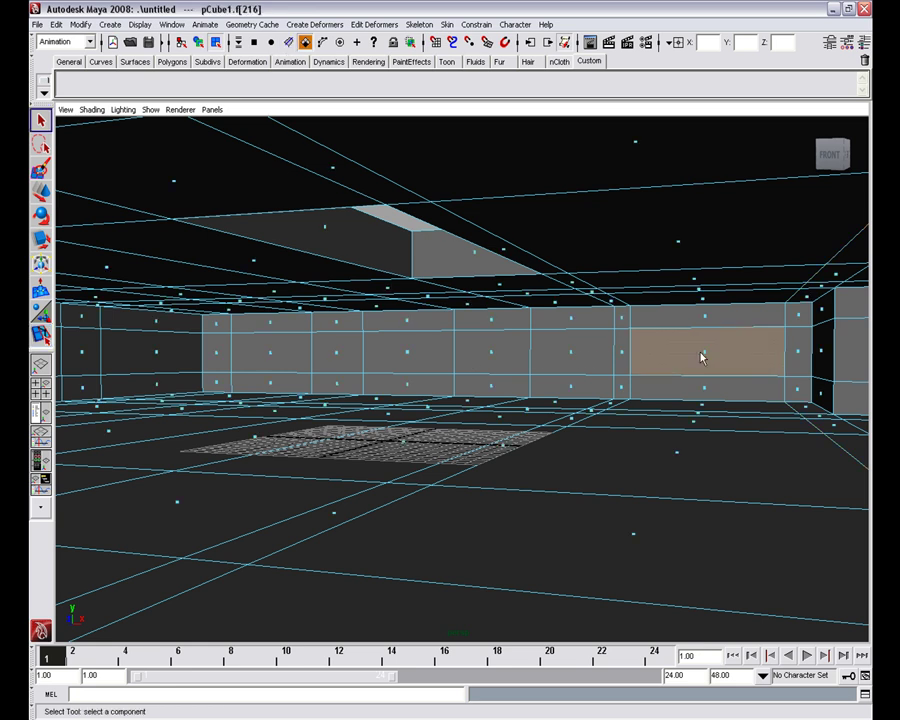
{"action": "left_click", "coordinate": [572, 356], "text": "shift"}
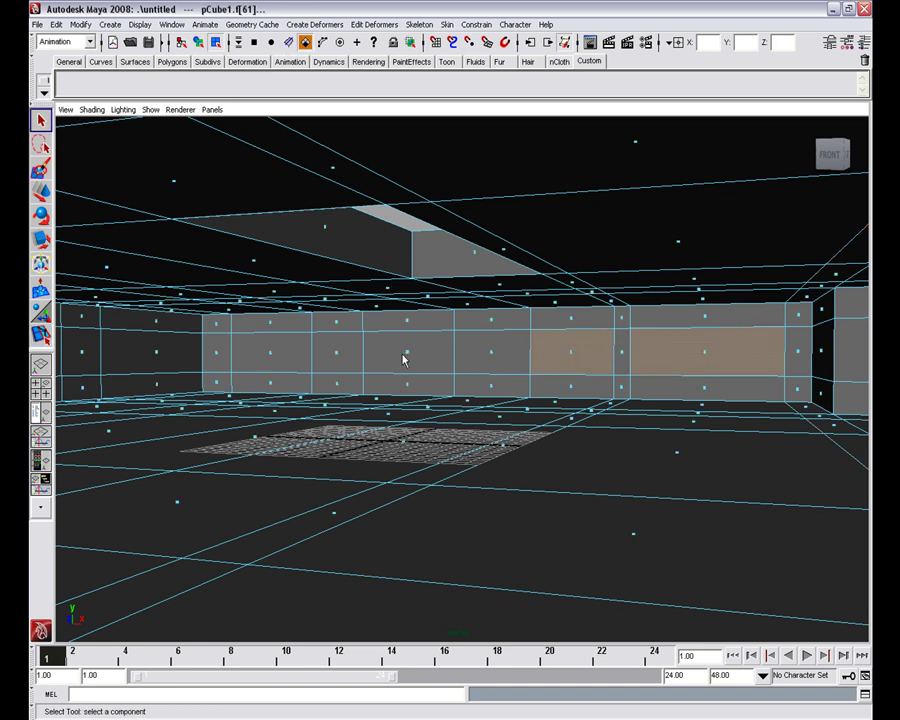
{"action": "left_click", "coordinate": [270, 357], "text": "shift"}
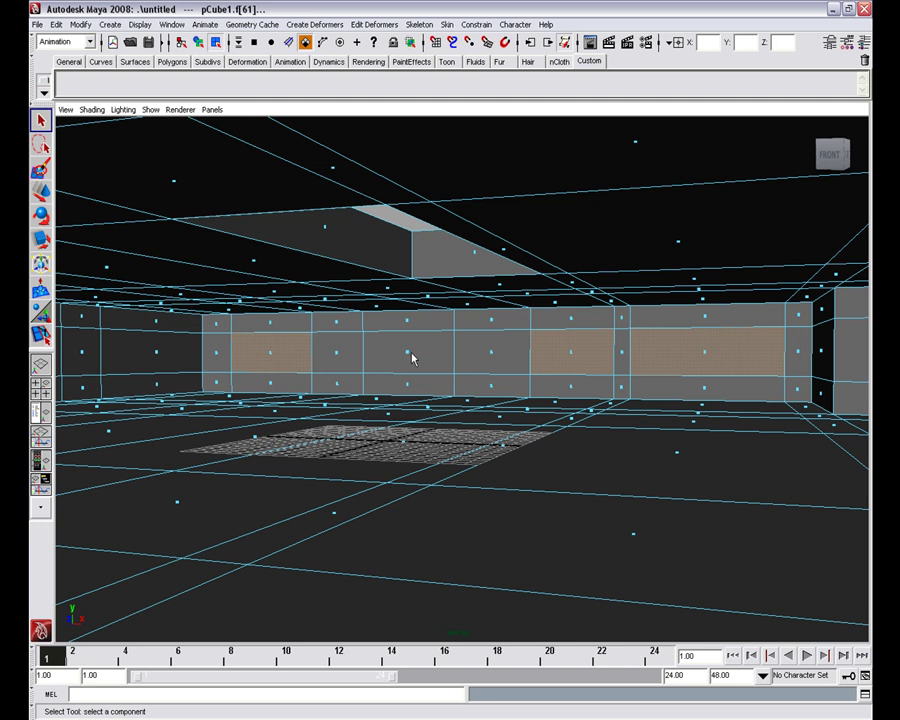
{"action": "left_click_drag", "start_coordinate": [409, 357], "coordinate": [568, 341], "text": "alt"}
Add two middle-row faces of the left wall to the selection and extrude all the selected window faces slightly outward
{"action": "middle_click_drag", "start_coordinate": [497, 331], "coordinate": [580, 333], "text": "alt"}
{"action": "left_click_drag", "start_coordinate": [580, 333], "coordinate": [285, 357], "text": "alt"}
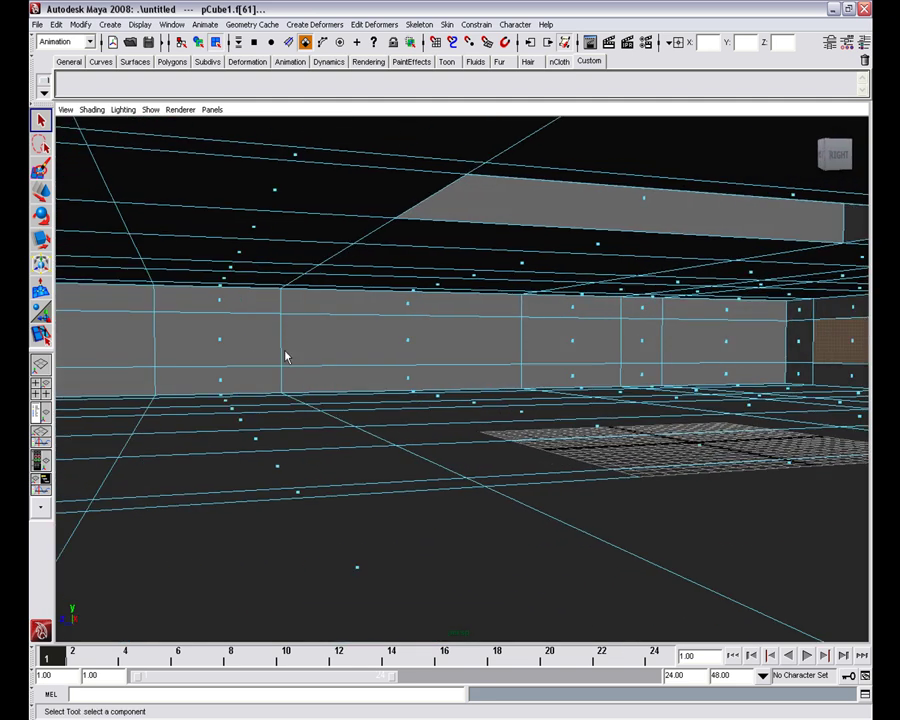
{"action": "left_click", "coordinate": [220, 346]}
{"action": "left_click", "coordinate": [573, 347], "text": "shift"}
{"action": "left_click_drag", "start_coordinate": [572, 345], "coordinate": [600, 340], "text": "alt"}
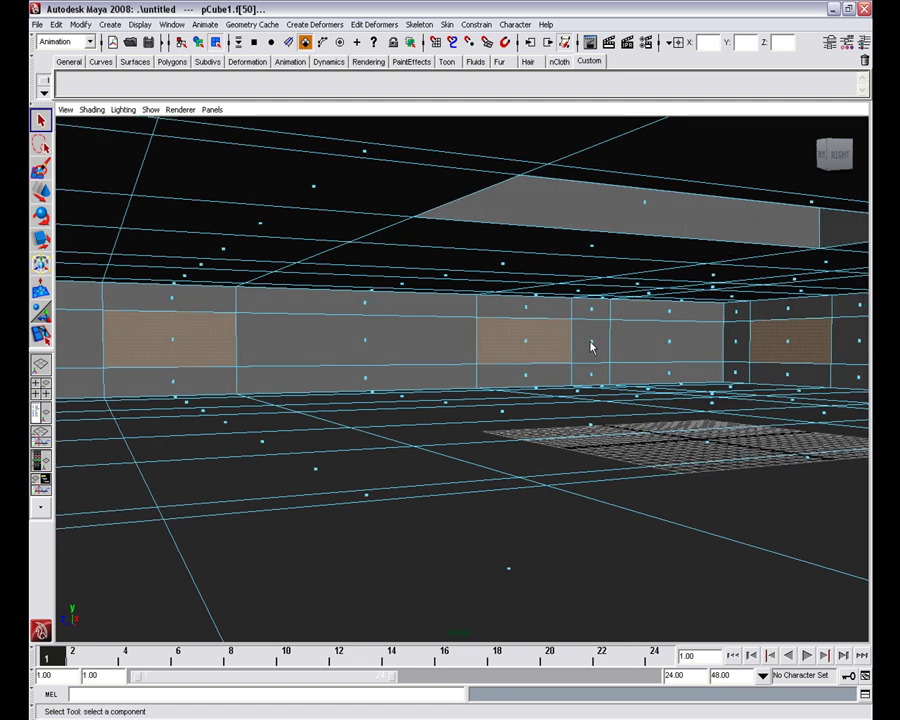
{"action": "mouse_move", "coordinate": [522, 344]}
{"action": "left_mouse_down", "text": "alt"}
{"action": "mouse_move", "coordinate": [552, 352]}
{"action": "mouse_move", "coordinate": [532, 344]}
{"action": "left_mouse_up", "text": "alt"}
{"action": "right_click", "coordinate": [421, 337], "text": "shift"}
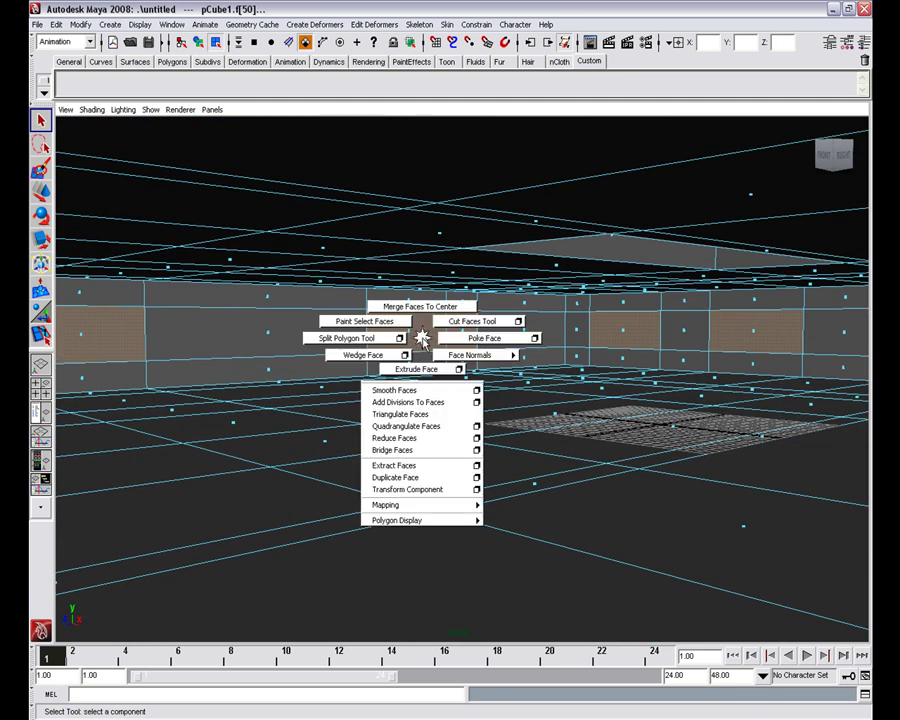
{"action": "left_click", "coordinate": [423, 369]}
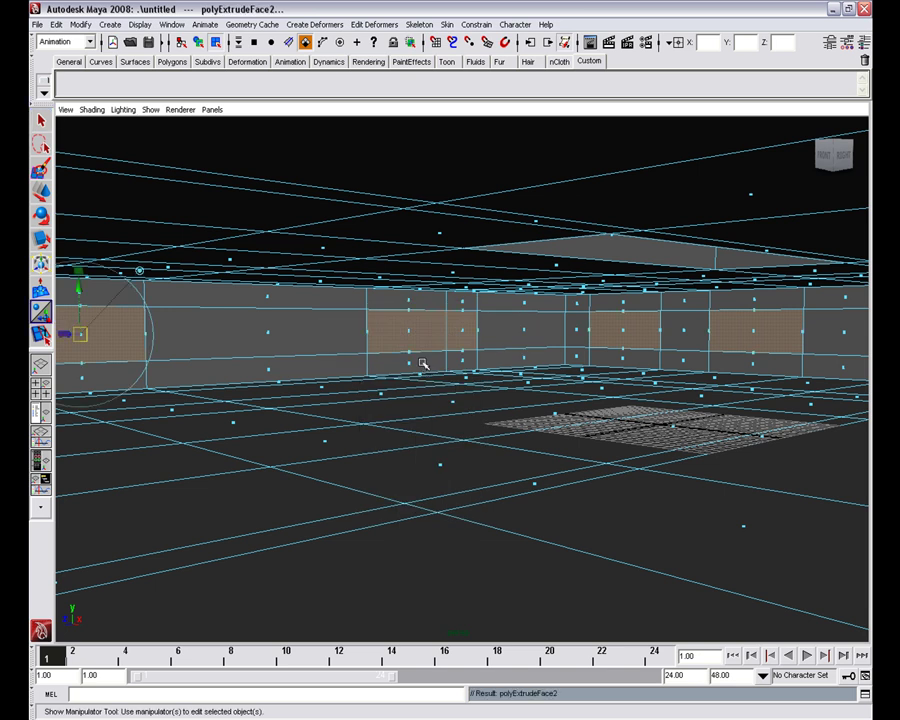
{"action": "key", "text": "space"}
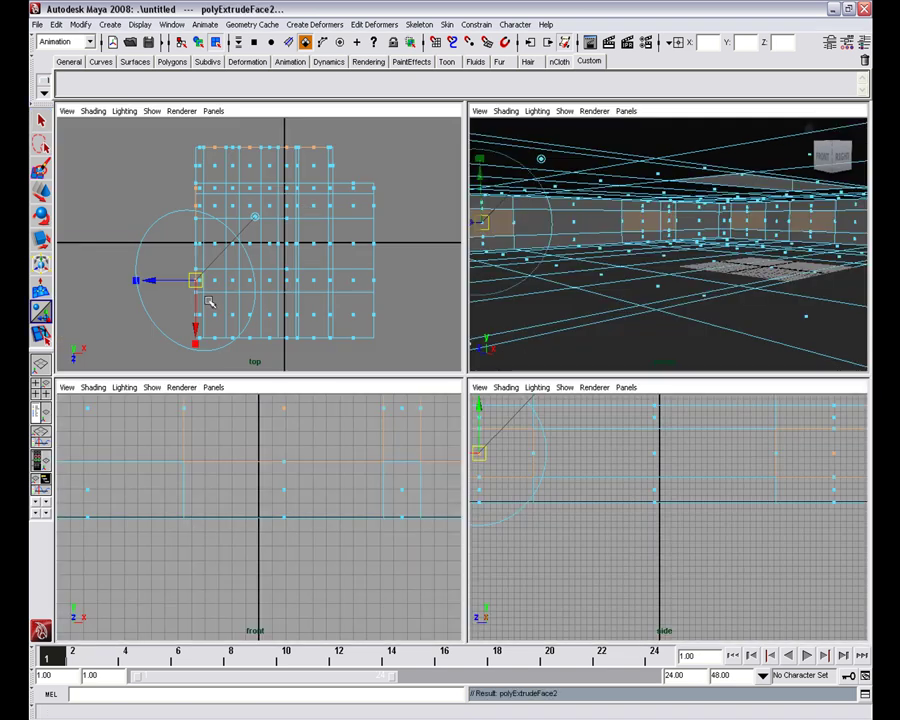
{"action": "left_click_drag", "start_coordinate": [162, 281], "coordinate": [153, 279]}
{"action": "left_click", "coordinate": [172, 278]}
Delete the extruded end faces to leave open window recesses in both walls
{"action": "key", "text": "space"}
{"action": "left_click_drag", "start_coordinate": [556, 287], "coordinate": [542, 285], "text": "alt"}
{"action": "key", "text": "Delete"}
In the top view, move the outer vertices of the left wall's window recesses closer to the wall
{"action": "right_click_drag", "start_coordinate": [463, 338], "coordinate": [735, 327], "text": "alt"}
{"action": "left_click_drag", "start_coordinate": [735, 327], "coordinate": [538, 400], "text": "alt"}
{"action": "scroll", "coordinate": [570, 338], "scroll_direction": "down", "scroll_amount": 5}
{"action": "key", "text": "space"}
{"action": "key", "text": "space"}
{"action": "scroll", "coordinate": [442, 274], "scroll_direction": "down", "scroll_amount": 1}
{"action": "middle_click_drag", "start_coordinate": [343, 336], "coordinate": [378, 324], "text": "alt"}
{"action": "scroll", "coordinate": [377, 324], "scroll_direction": "up", "scroll_amount": 2}
{"action": "key", "text": "F8"}
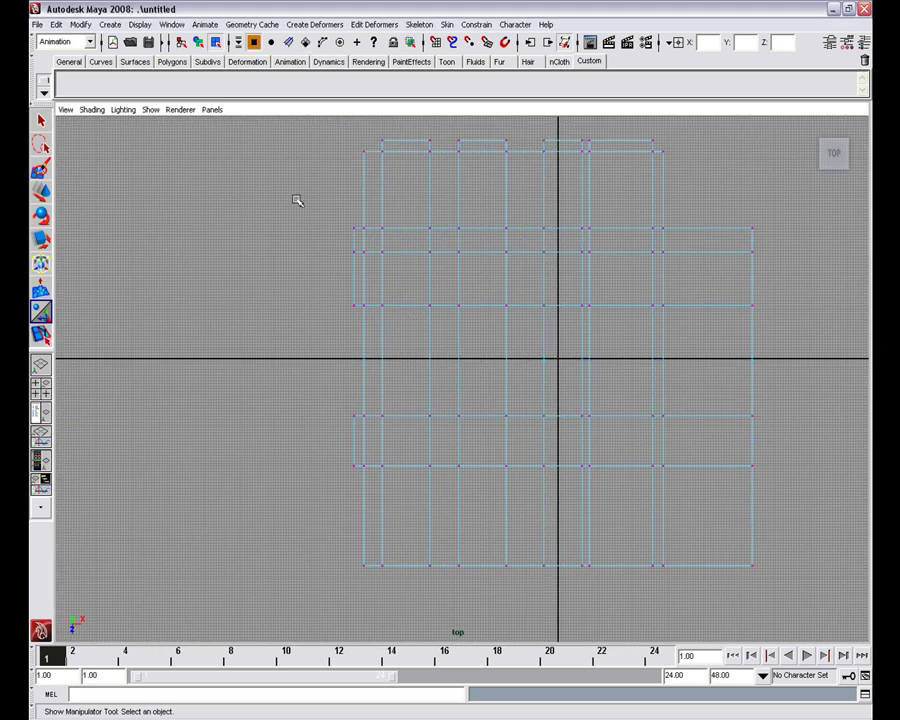
{"action": "left_click_drag", "start_coordinate": [357, 497], "coordinate": [358, 497]}
{"action": "key", "text": "w"}
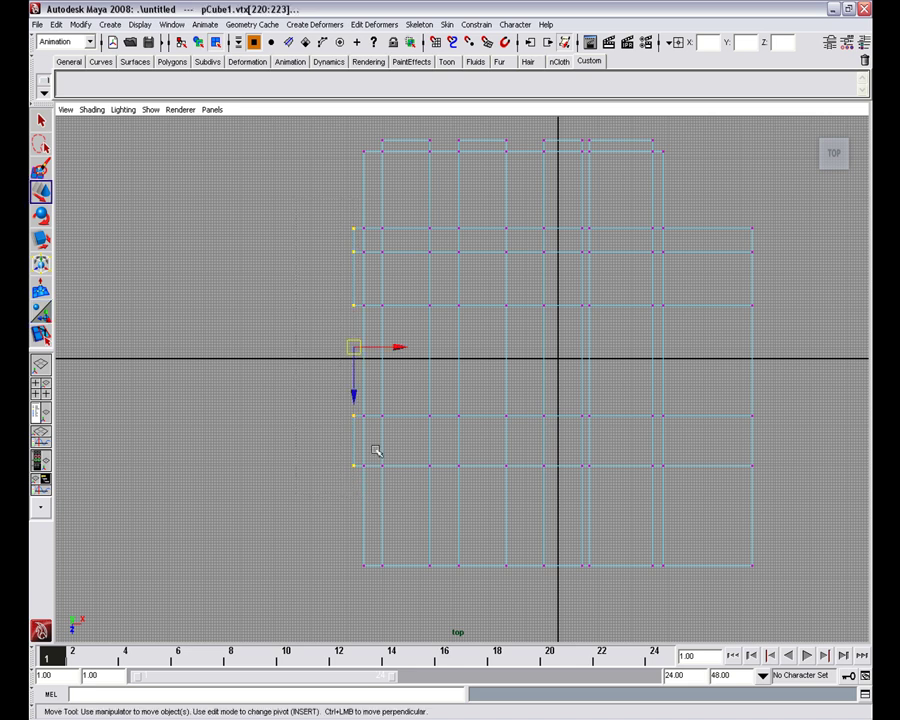
{"action": "left_click_drag", "start_coordinate": [396, 349], "coordinate": [397, 349]}
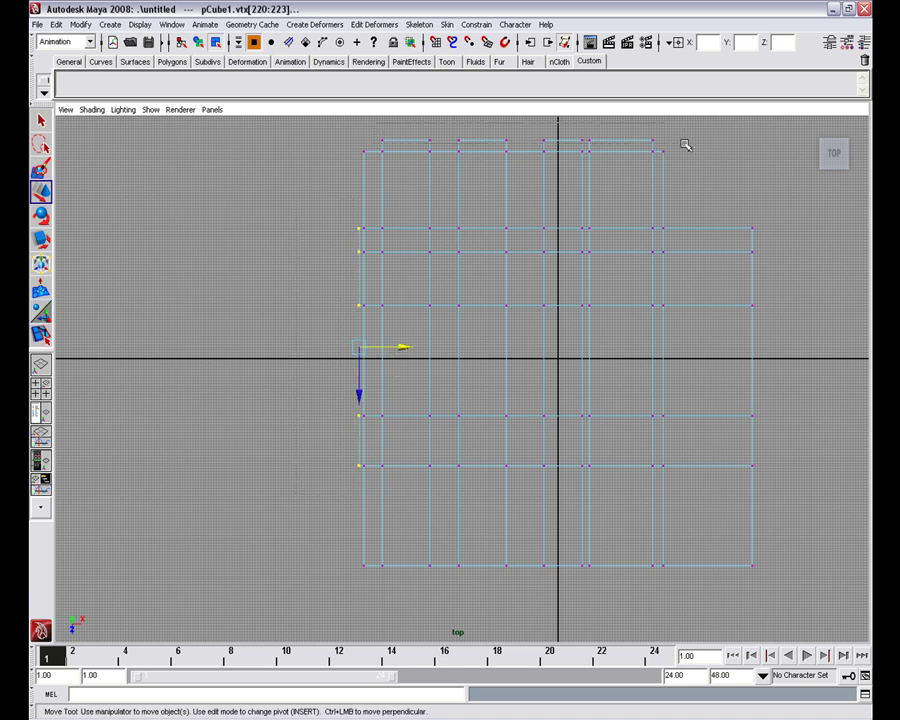
Move the outer vertices of the back wall's window recesses closer to the wall to match the left wall's depth
{"action": "left_click_drag", "start_coordinate": [686, 146], "coordinate": [686, 146]}
{"action": "left_click_drag", "start_coordinate": [516, 177], "coordinate": [519, 188]}
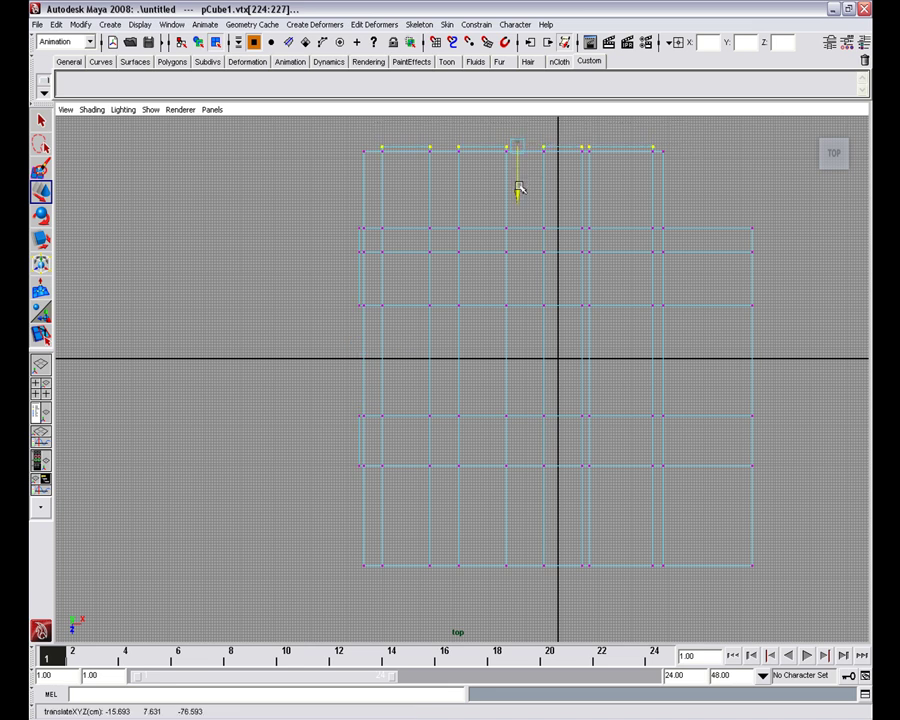
{"action": "key", "text": "space"}
{"action": "key", "text": "space"}
Examine the window openings and their recess depth around the room in the perspective view
{"action": "middle_click_drag", "start_coordinate": [561, 368], "coordinate": [538, 376], "text": "alt"}
{"action": "right_click_drag", "start_coordinate": [538, 376], "coordinate": [513, 373], "text": "alt"}
{"action": "key", "text": "q"}
{"action": "scroll", "coordinate": [518, 369], "scroll_direction": "down", "scroll_amount": 1}
{"action": "scroll", "coordinate": [520, 368], "scroll_direction": "up", "scroll_amount": 2}
{"action": "middle_click_drag", "start_coordinate": [657, 366], "coordinate": [222, 361], "text": "alt"}
{"action": "scroll", "coordinate": [538, 364], "scroll_direction": "down", "scroll_amount": 1}
{"action": "scroll", "coordinate": [436, 346], "scroll_direction": "down", "scroll_amount": 2}
{"action": "middle_click_drag", "start_coordinate": [436, 348], "coordinate": [311, 380], "text": "alt"}
{"action": "middle_click_drag", "start_coordinate": [450, 381], "coordinate": [573, 368], "text": "alt"}
{"action": "left_click_drag", "start_coordinate": [573, 368], "coordinate": [490, 362], "text": "alt"}
{"action": "middle_click_drag", "start_coordinate": [490, 362], "coordinate": [585, 370], "text": "alt"}
{"action": "left_click_drag", "start_coordinate": [585, 370], "coordinate": [545, 370], "text": "alt"}
{"action": "right_click_drag", "start_coordinate": [545, 370], "coordinate": [543, 306], "text": "alt"}
{"action": "middle_click_drag", "start_coordinate": [532, 356], "coordinate": [571, 361], "text": "alt"}
{"action": "left_click_drag", "start_coordinate": [574, 361], "coordinate": [569, 359], "text": "alt"}
{"action": "middle_click_drag", "start_coordinate": [568, 360], "coordinate": [573, 362], "text": "alt"}
{"action": "left_click_drag", "start_coordinate": [573, 362], "coordinate": [599, 345], "text": "alt"}
{"action": "right_click_drag", "start_coordinate": [599, 345], "coordinate": [642, 327], "text": "alt"}
{"action": "scroll", "coordinate": [642, 333], "scroll_direction": "up", "scroll_amount": 3}
{"action": "middle_click_drag", "start_coordinate": [638, 279], "coordinate": [496, 452], "text": "alt"}
{"action": "scroll", "coordinate": [574, 411], "scroll_direction": "down", "scroll_amount": 4}
{"action": "right_click_drag", "start_coordinate": [575, 411], "coordinate": [478, 311], "text": "alt"}
{"action": "left_click_drag", "start_coordinate": [478, 311], "coordinate": [642, 387], "text": "alt"}
Try to extrude two adjacent floor faces near the room's center up to the ceiling
{"action": "key", "text": "F8"}
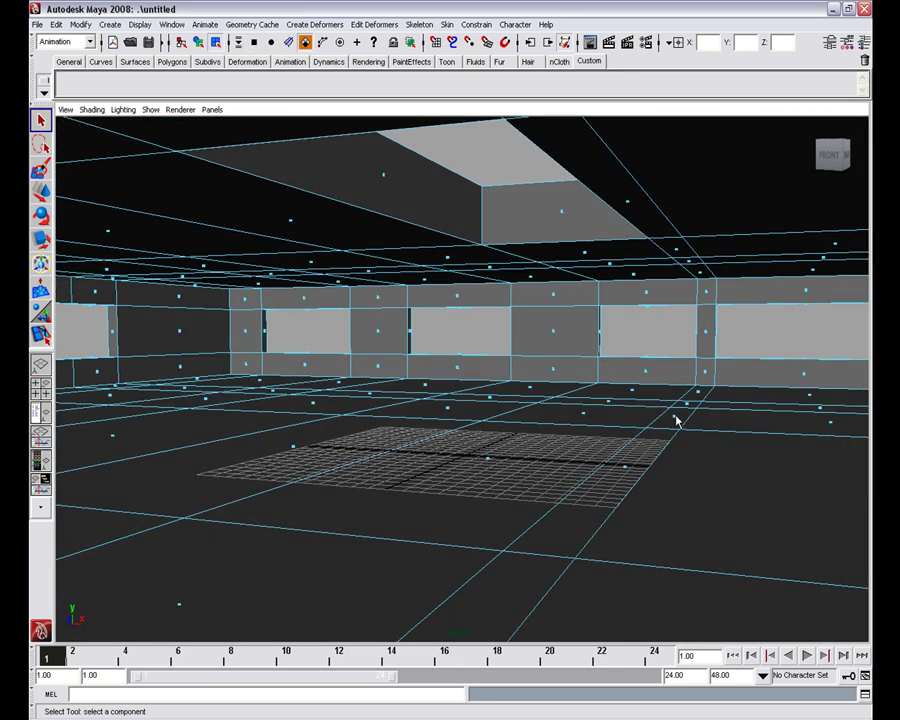
{"action": "left_click", "coordinate": [585, 416]}
{"action": "left_click", "coordinate": [448, 412], "text": "shift"}
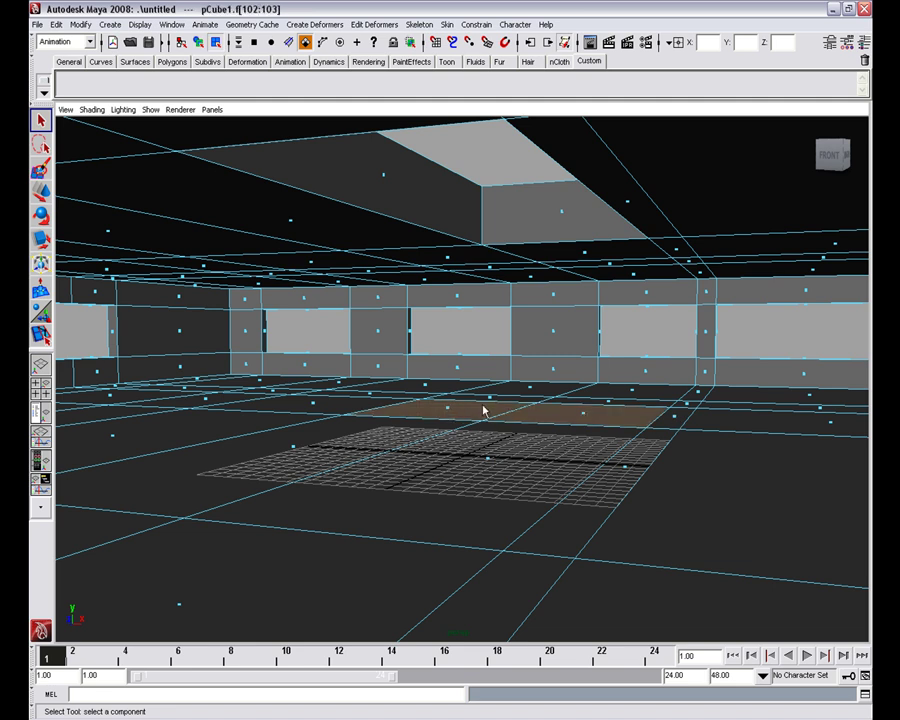
{"action": "mouse_move", "coordinate": [510, 410]}
{"action": "left_mouse_down", "text": "alt"}
{"action": "mouse_move", "coordinate": [556, 404]}
{"action": "mouse_move", "coordinate": [503, 403]}
{"action": "mouse_move", "coordinate": [514, 404]}
{"action": "left_mouse_up", "text": "alt"}
{"action": "right_click_drag", "start_coordinate": [601, 428], "coordinate": [601, 460], "text": "shift"}
{"action": "key", "text": "w"}
{"action": "left_click_drag", "start_coordinate": [543, 395], "coordinate": [538, 287]}
Check how the extruded floor block meets the ceiling, and undo the extrusion
{"action": "middle_click_drag", "start_coordinate": [534, 302], "coordinate": [546, 438], "text": "alt"}
{"action": "scroll", "coordinate": [492, 373], "scroll_direction": "up", "scroll_amount": 2}
{"action": "scroll", "coordinate": [491, 365], "scroll_direction": "up", "scroll_amount": 3}
{"action": "middle_click_drag", "start_coordinate": [494, 306], "coordinate": [487, 350], "text": "alt"}
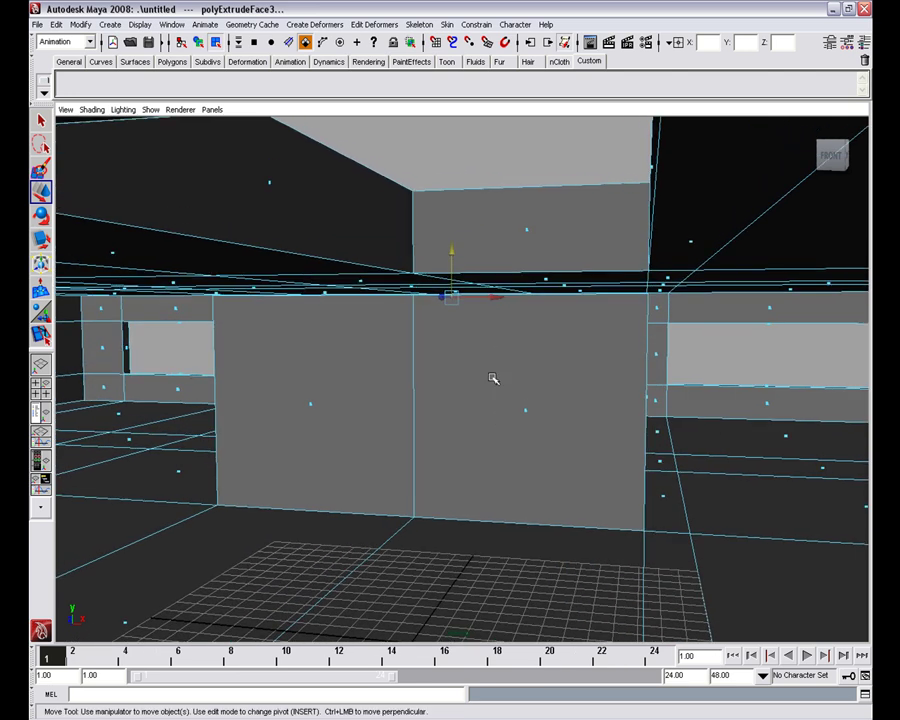
{"action": "left_click_drag", "start_coordinate": [560, 292], "coordinate": [549, 320], "text": "alt"}
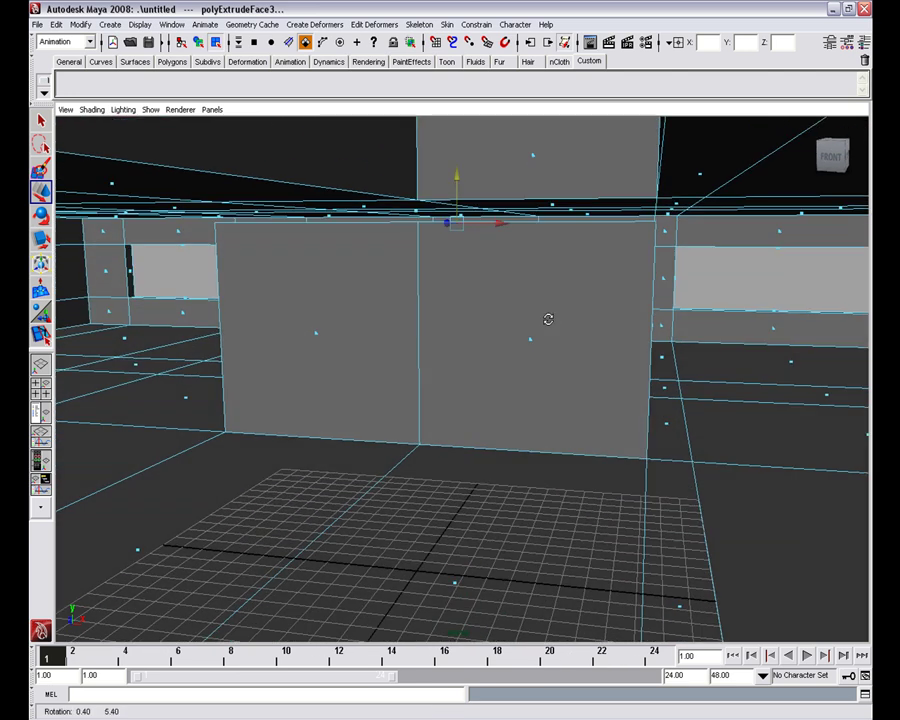
{"action": "middle_click_drag", "start_coordinate": [574, 275], "coordinate": [570, 442], "text": "alt"}
{"action": "left_click_drag", "start_coordinate": [570, 442], "coordinate": [532, 346], "text": "alt"}
{"action": "middle_click_drag", "start_coordinate": [532, 346], "coordinate": [583, 545], "text": "alt"}
{"action": "left_click_drag", "start_coordinate": [579, 455], "coordinate": [585, 492], "text": "alt"}
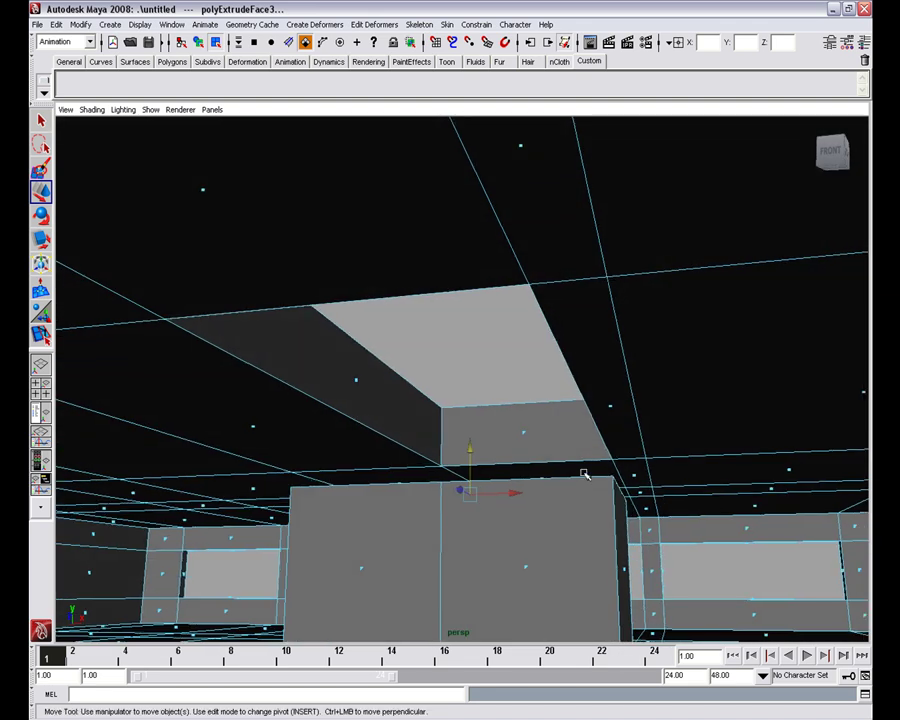
{"action": "key", "text": "ctrl+z"}
{"action": "middle_click_drag", "start_coordinate": [543, 584], "coordinate": [542, 490], "text": "alt"}
{"action": "key", "text": "ctrl+z"}
{"action": "left_click_drag", "start_coordinate": [542, 512], "coordinate": [535, 516], "text": "alt"}
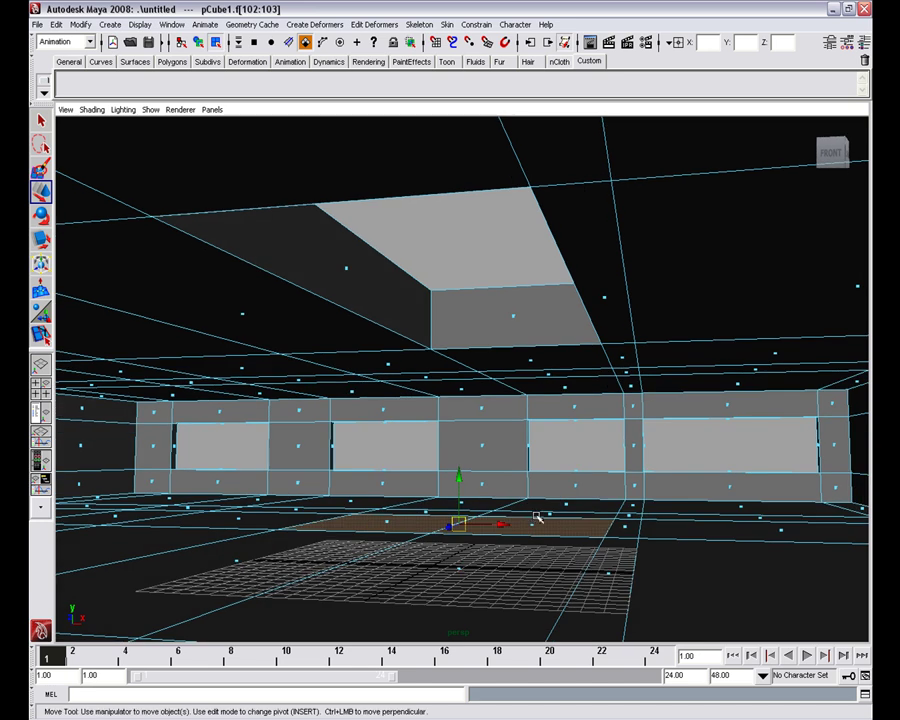
Delete the two adjacent floor faces near the room's center
{"action": "key", "text": "q"}
{"action": "left_click", "coordinate": [533, 530]}
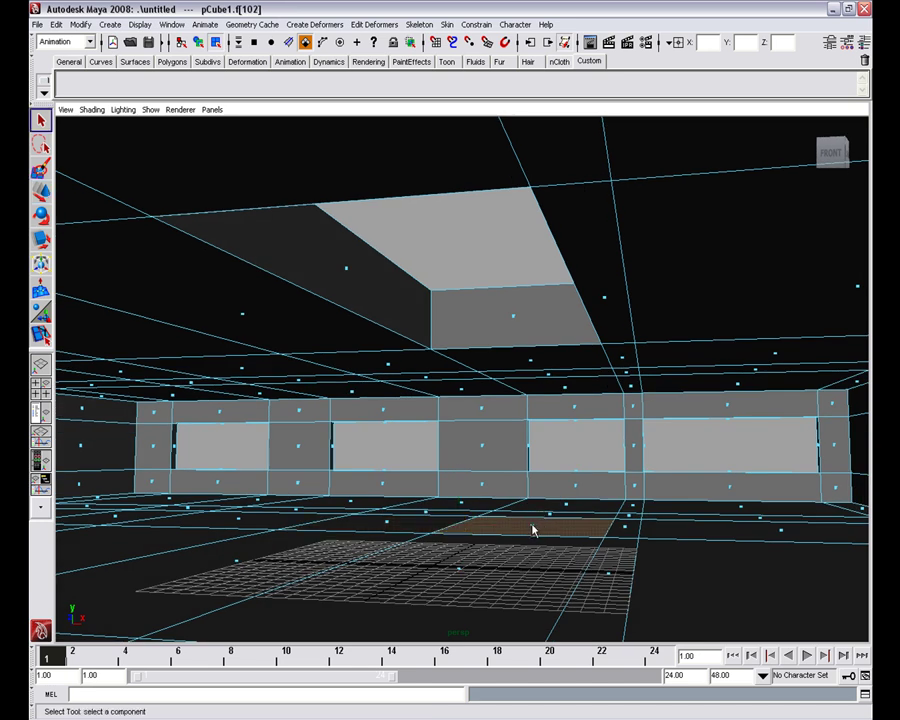
{"action": "left_click", "coordinate": [389, 527], "text": "shift"}
{"action": "key", "text": "Delete"}
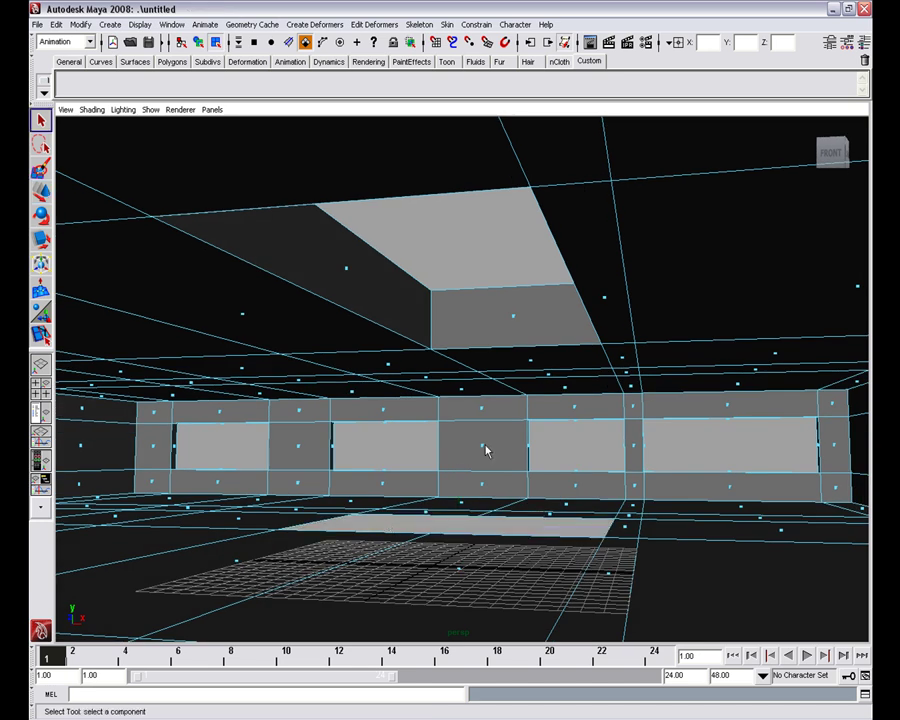
Delete the two matching ceiling faces directly above the floor opening
{"action": "left_click_drag", "start_coordinate": [486, 451], "coordinate": [486, 445], "text": "alt"}
{"action": "left_click", "coordinate": [538, 414]}
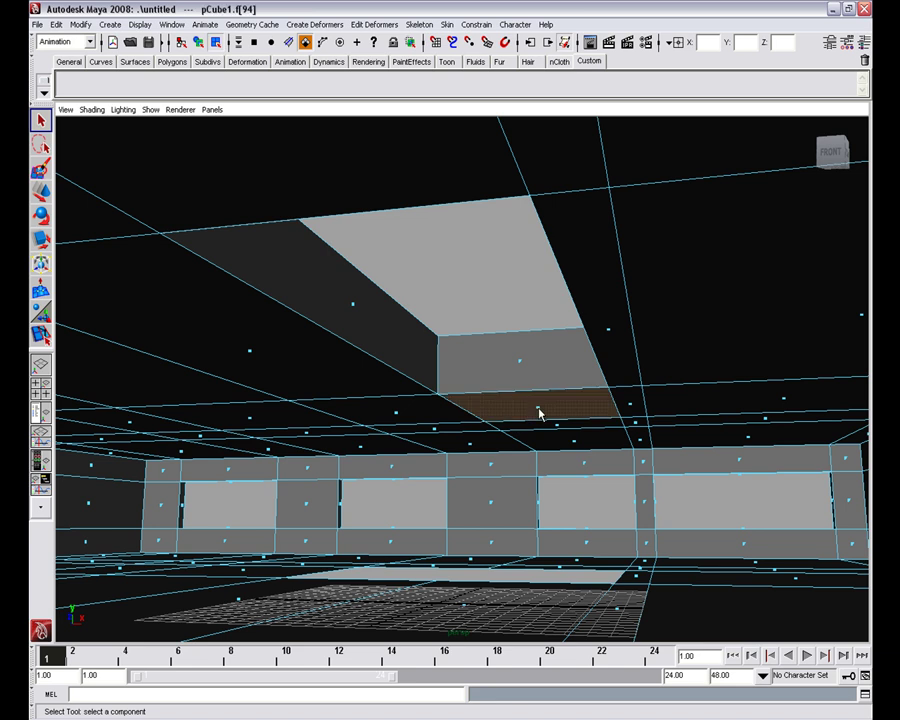
{"action": "left_click", "coordinate": [396, 419], "text": "shift"}
{"action": "left_click", "coordinate": [456, 426]}
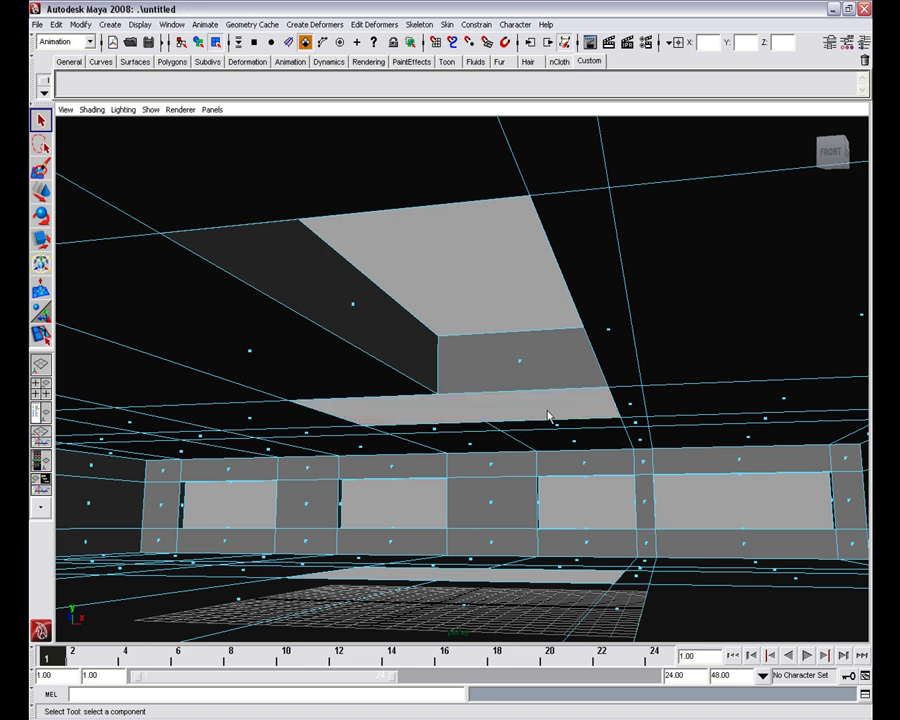
Bridge the right-side edges of the floor and ceiling openings with a wall
{"action": "key", "text": "F8"}
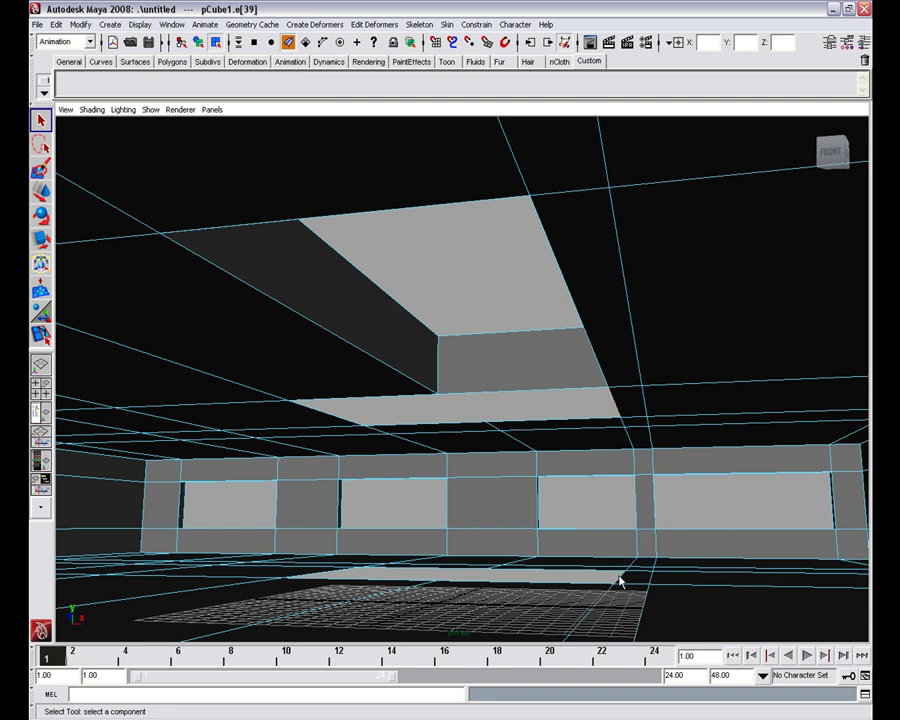
{"action": "left_click_drag", "start_coordinate": [622, 585], "coordinate": [544, 538], "text": "alt"}
{"action": "right_click", "coordinate": [634, 505], "text": "shift"}
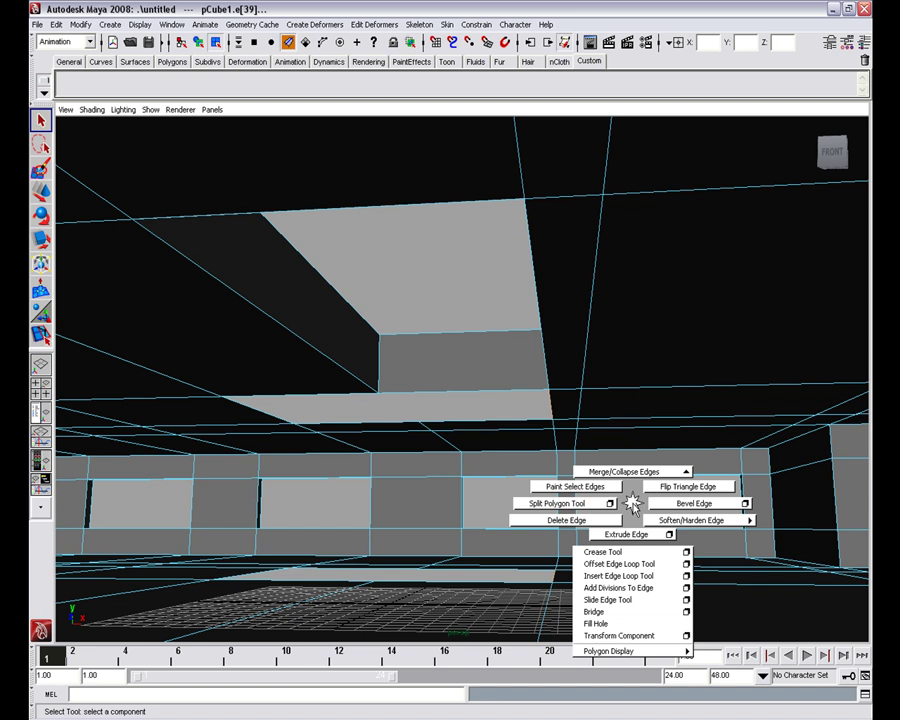
{"action": "left_click", "coordinate": [636, 611]}
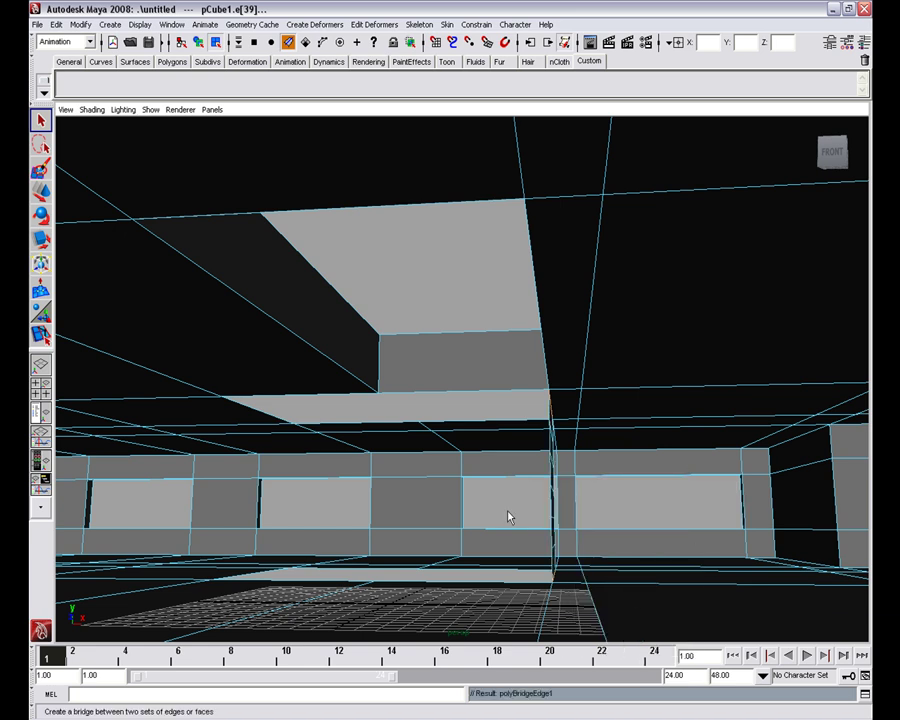
Bridge the back edges of the floor and ceiling openings with a wall
{"action": "left_click_drag", "start_coordinate": [514, 508], "coordinate": [533, 516], "text": "alt"}
{"action": "left_click_drag", "start_coordinate": [397, 516], "coordinate": [382, 517], "text": "alt"}
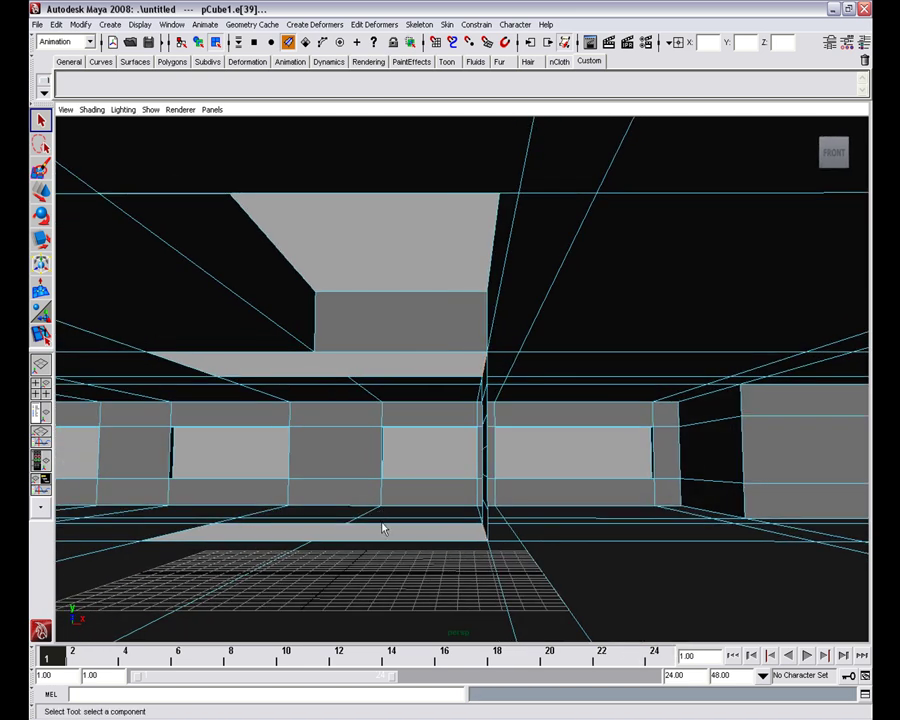
{"action": "left_click_drag", "start_coordinate": [396, 448], "coordinate": [401, 408], "text": "alt"}
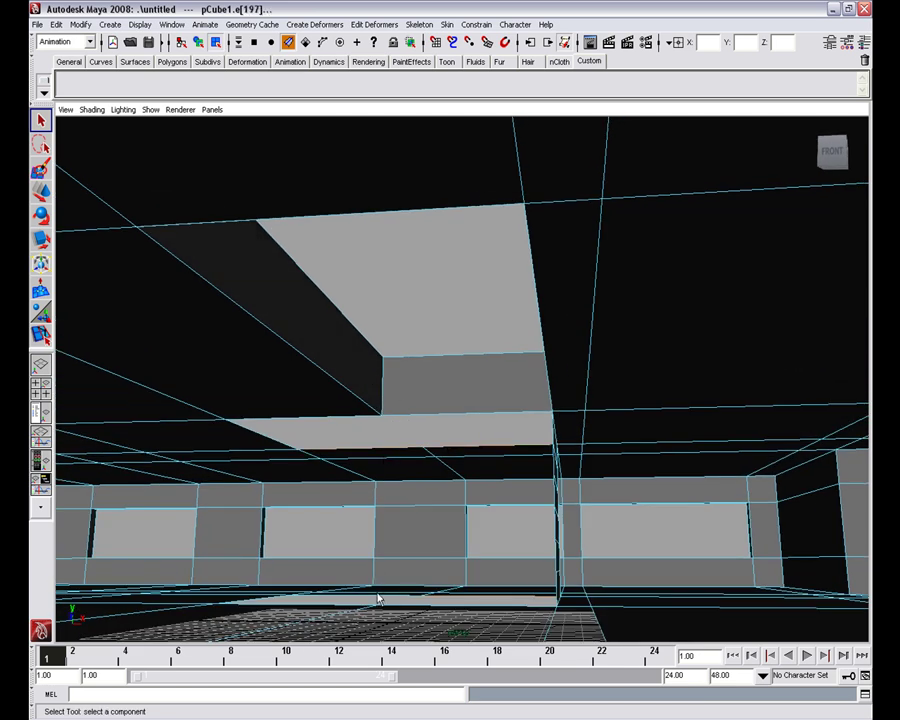
{"action": "left_click_drag", "start_coordinate": [401, 567], "coordinate": [405, 590], "text": "alt"}
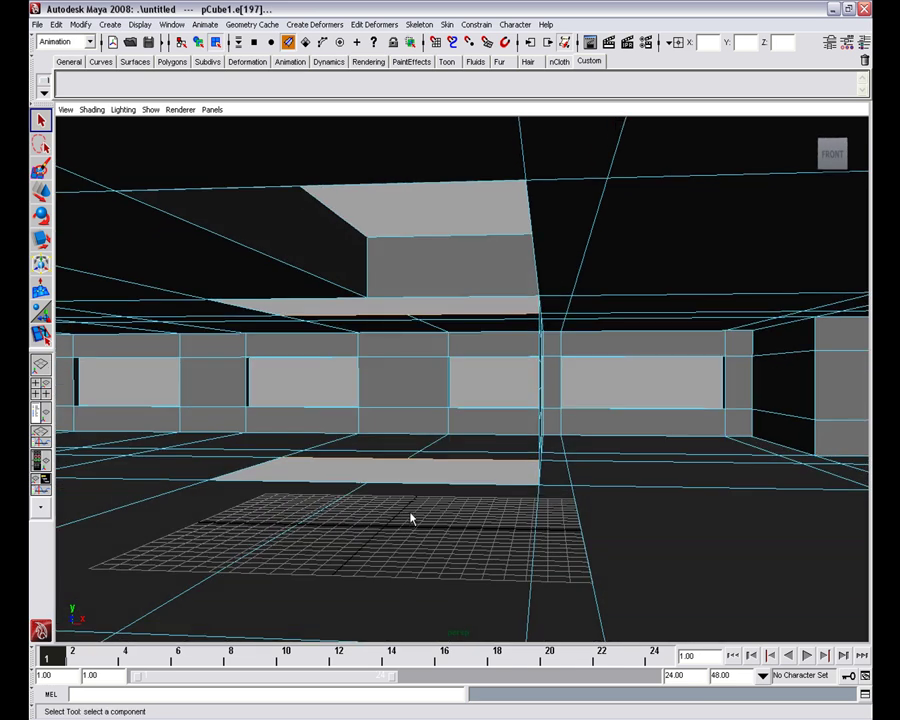
{"action": "key", "text": "g"}
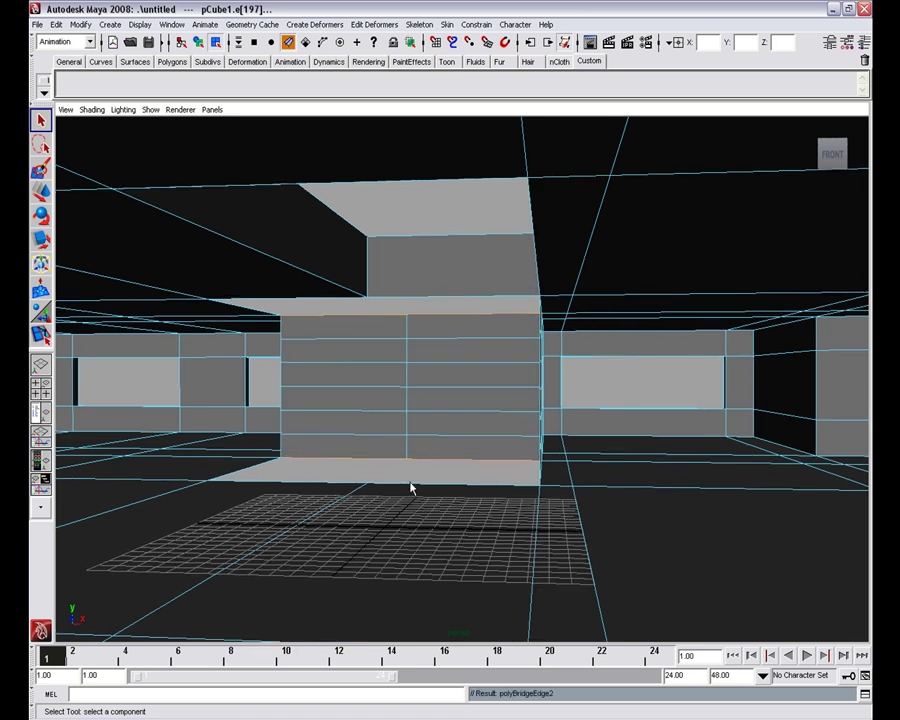
Bridge the left-side edges of the floor and ceiling openings with a wall
{"action": "scroll", "coordinate": [411, 488], "scroll_direction": "up", "scroll_amount": 2}
{"action": "scroll", "coordinate": [411, 486], "scroll_direction": "up", "scroll_amount": 4}
{"action": "scroll", "coordinate": [411, 484], "scroll_direction": "down", "scroll_amount": 2}
{"action": "left_click_drag", "start_coordinate": [410, 446], "coordinate": [340, 444], "text": "alt"}
{"action": "middle_click_drag", "start_coordinate": [340, 452], "coordinate": [428, 470], "text": "alt"}
{"action": "scroll", "coordinate": [428, 470], "scroll_direction": "down", "scroll_amount": 2}
{"action": "left_click", "coordinate": [302, 254]}
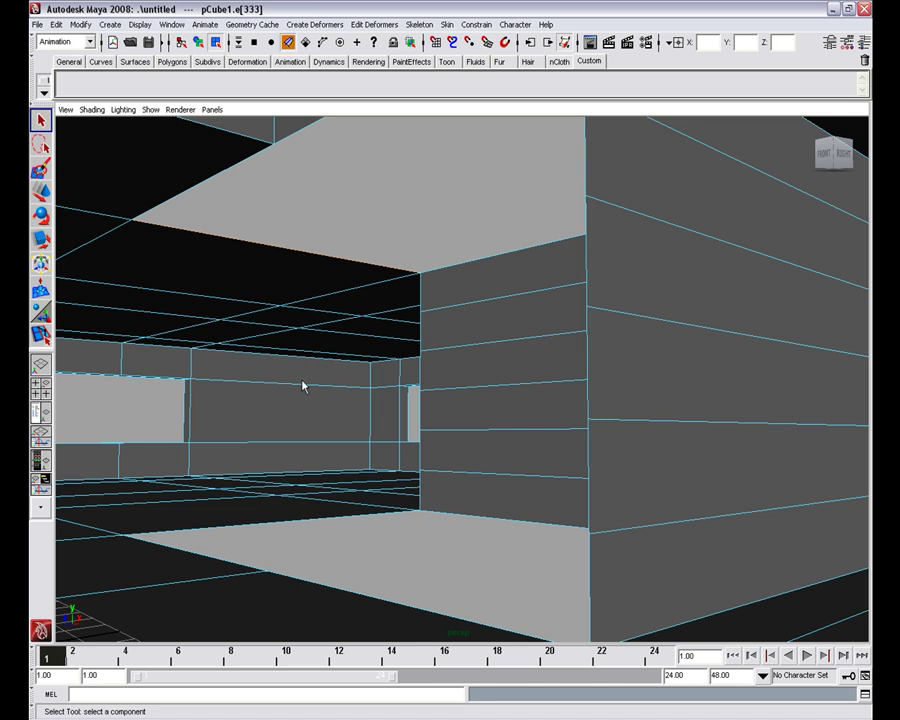
{"action": "left_click", "coordinate": [315, 517], "text": "shift"}
{"action": "left_click", "coordinate": [315, 518], "text": "shift"}
{"action": "key", "text": "g"}
{"action": "middle_click_drag", "start_coordinate": [303, 484], "coordinate": [361, 480], "text": "alt"}
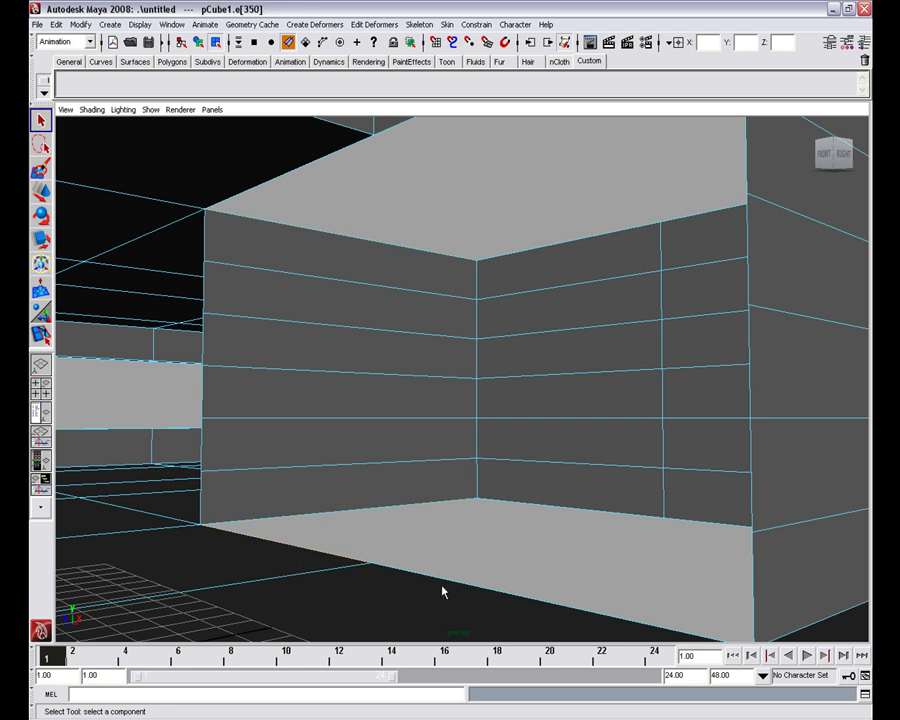
Bridge the remaining front edges of the floor and ceiling openings to close the central pillar
{"action": "left_click_drag", "start_coordinate": [442, 578], "coordinate": [447, 304], "text": "alt"}
{"action": "left_click", "coordinate": [479, 218], "text": "shift"}
{"action": "key", "text": "g"}
Examine the closed pillar and its surroundings from several angles inside the room
{"action": "scroll", "coordinate": [421, 327], "scroll_direction": "down", "scroll_amount": 4}
{"action": "left_click_drag", "start_coordinate": [421, 327], "coordinate": [447, 347], "text": "alt"}
{"action": "right_click_drag", "start_coordinate": [447, 352], "coordinate": [430, 382], "text": "alt"}
{"action": "left_click_drag", "start_coordinate": [430, 382], "coordinate": [424, 420], "text": "alt"}
{"action": "right_click_drag", "start_coordinate": [424, 420], "coordinate": [430, 434], "text": "alt"}
{"action": "left_click_drag", "start_coordinate": [430, 434], "coordinate": [436, 415], "text": "alt"}
{"action": "scroll", "coordinate": [437, 416], "scroll_direction": "down", "scroll_amount": 2}
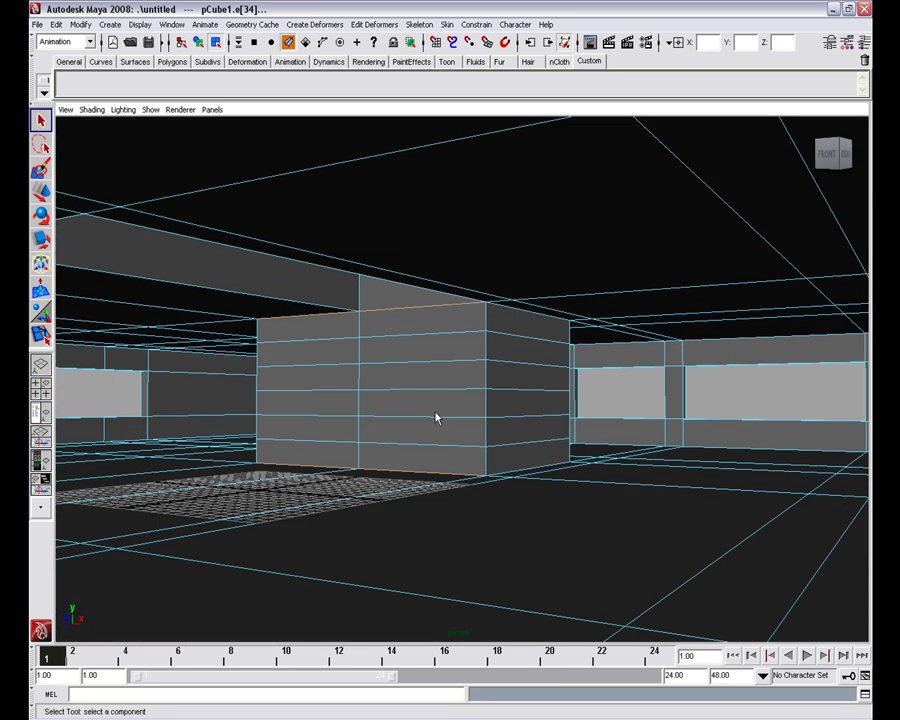
{"action": "middle_click_drag", "start_coordinate": [438, 416], "coordinate": [563, 410], "text": "alt"}
{"action": "scroll", "coordinate": [563, 410], "scroll_direction": "down", "scroll_amount": 1}
{"action": "scroll", "coordinate": [564, 410], "scroll_direction": "down", "scroll_amount": 3}
{"action": "middle_click_drag", "start_coordinate": [498, 392], "coordinate": [445, 401], "text": "alt"}
{"action": "scroll", "coordinate": [498, 397], "scroll_direction": "up", "scroll_amount": 2}
{"action": "scroll", "coordinate": [513, 413], "scroll_direction": "up", "scroll_amount": 1}
{"action": "middle_click_drag", "start_coordinate": [514, 417], "coordinate": [480, 412], "text": "alt"}
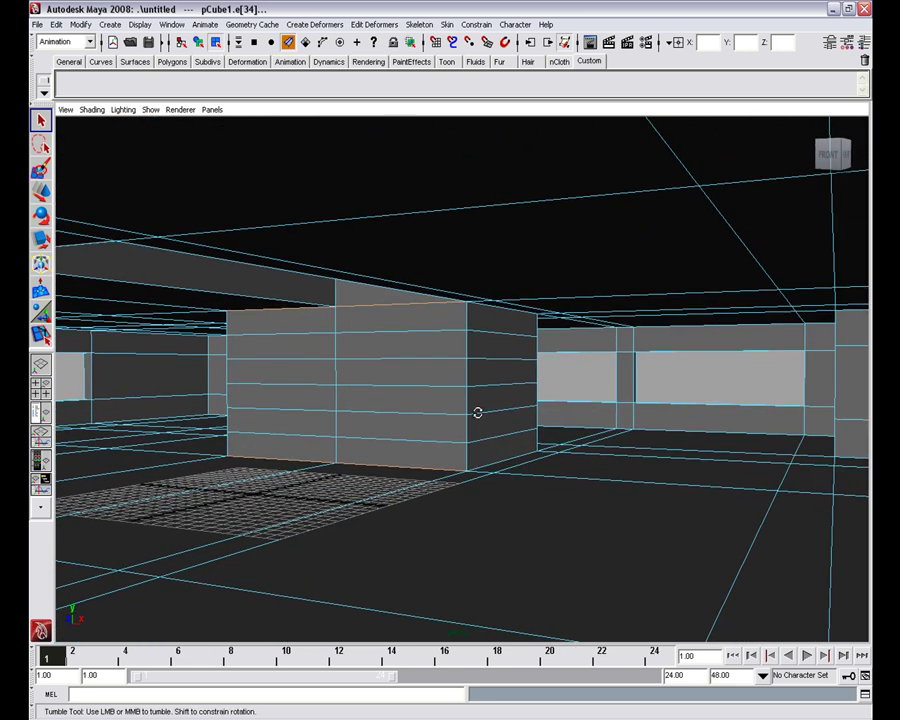
{"action": "scroll", "coordinate": [485, 429], "scroll_direction": "up", "scroll_amount": 2}
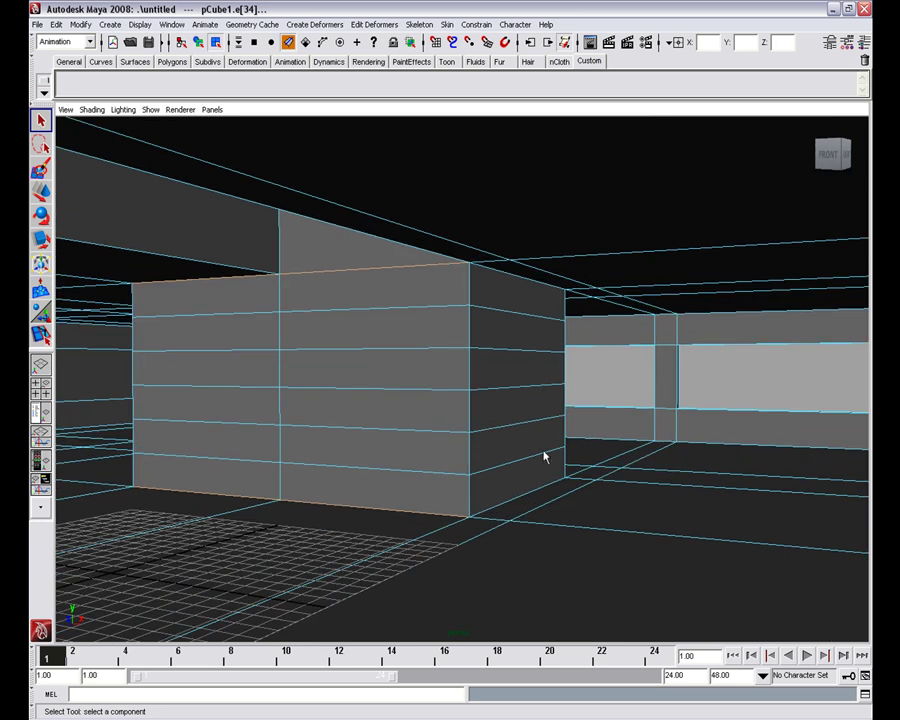
Delete the two lowest faces on the narrow right side of the pillar
{"action": "key", "text": "F11"}
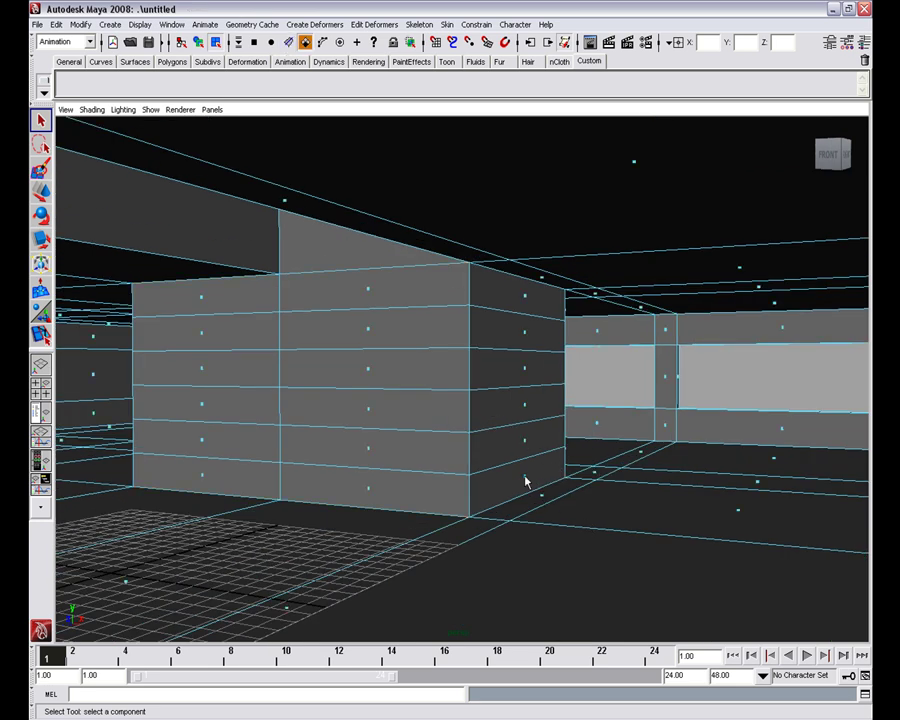
{"action": "left_click", "coordinate": [524, 472]}
{"action": "key", "text": "Delete"}
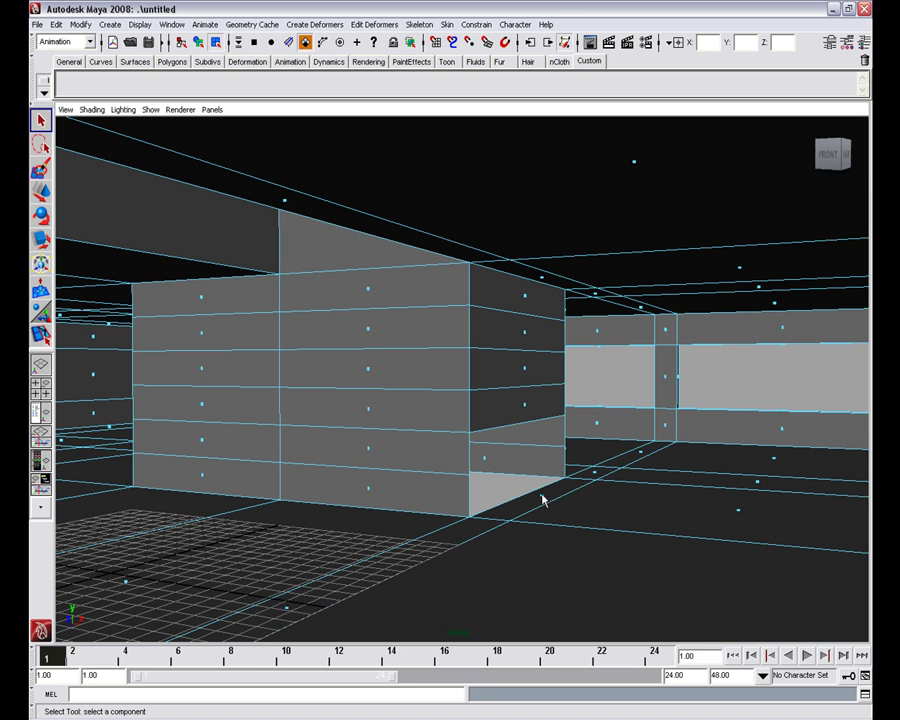
Extrude the narrow floor face beside the pillar upward, snapping its height to the top of the gap in the pillar's side
{"action": "left_click", "coordinate": [542, 500]}
{"action": "right_click_drag", "start_coordinate": [542, 500], "coordinate": [530, 522], "text": "shift"}
{"action": "left_click_drag", "start_coordinate": [539, 472], "coordinate": [541, 459]}
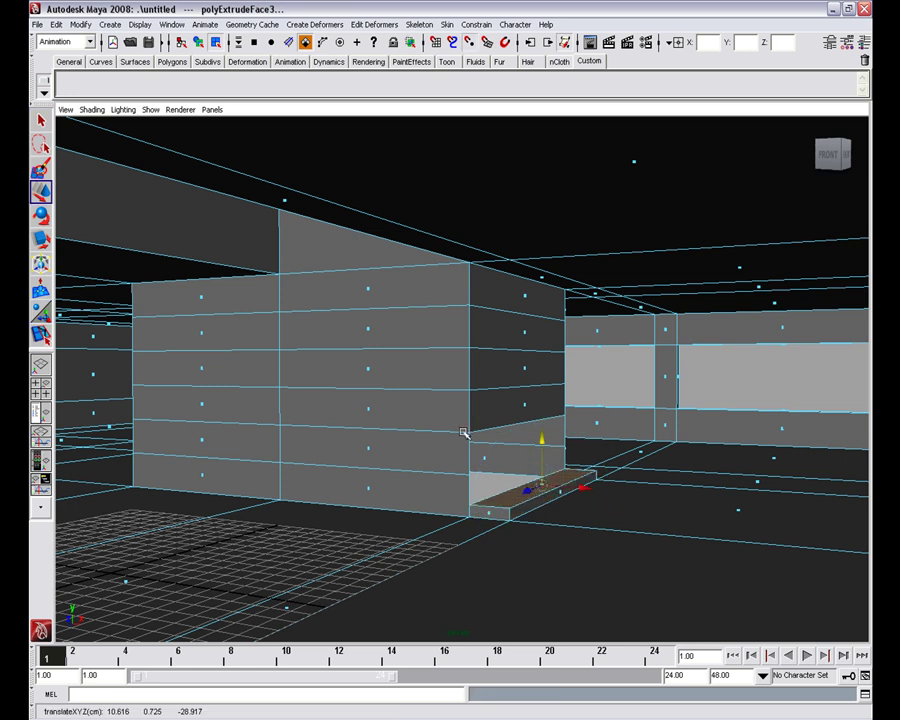
{"action": "middle_click_drag", "start_coordinate": [463, 432], "coordinate": [466, 433]}
{"action": "key", "text": "q"}
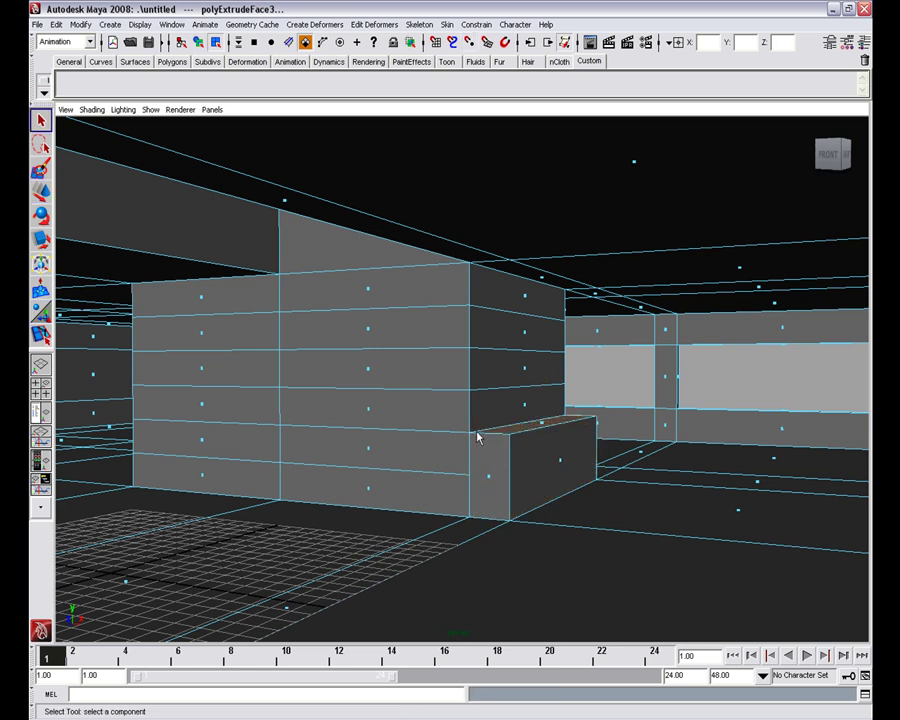
Merge the overlapping vertices where the top of the low block meets the pillar corners
{"action": "key", "text": "F9"}
{"action": "left_click_drag", "start_coordinate": [463, 432], "coordinate": [422, 454], "text": "alt"}
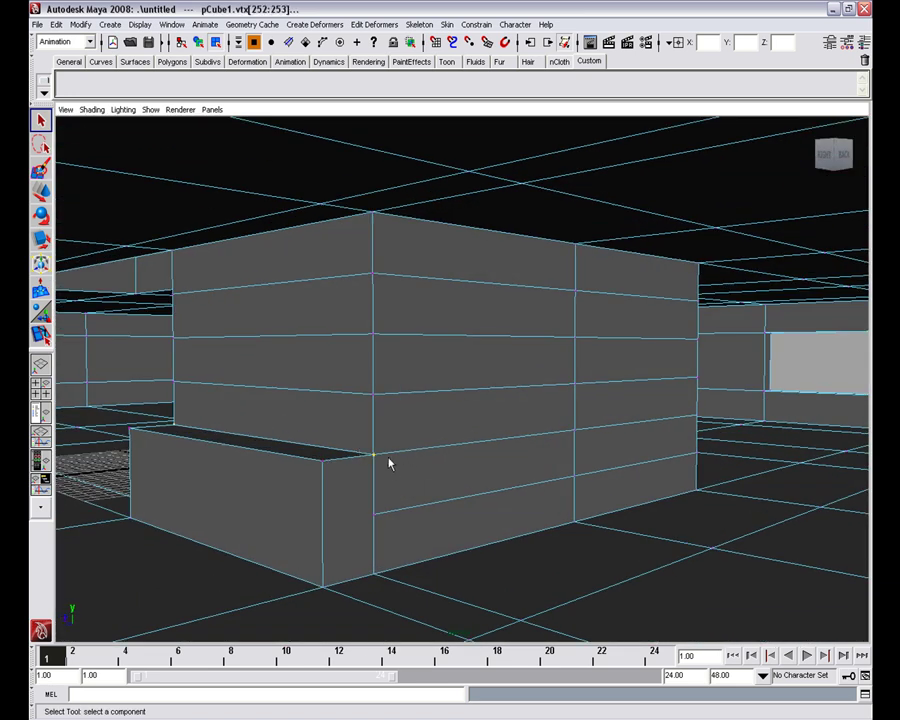
{"action": "right_click_drag", "start_coordinate": [390, 463], "coordinate": [449, 406], "text": "shift"}
{"action": "left_click_drag", "start_coordinate": [430, 438], "coordinate": [225, 455], "text": "alt"}
{"action": "right_click_drag", "start_coordinate": [225, 455], "coordinate": [446, 551], "text": "alt"}
{"action": "middle_click_drag", "start_coordinate": [446, 551], "coordinate": [337, 400], "text": "alt"}
{"action": "left_click_drag", "start_coordinate": [337, 400], "coordinate": [459, 524], "text": "alt"}
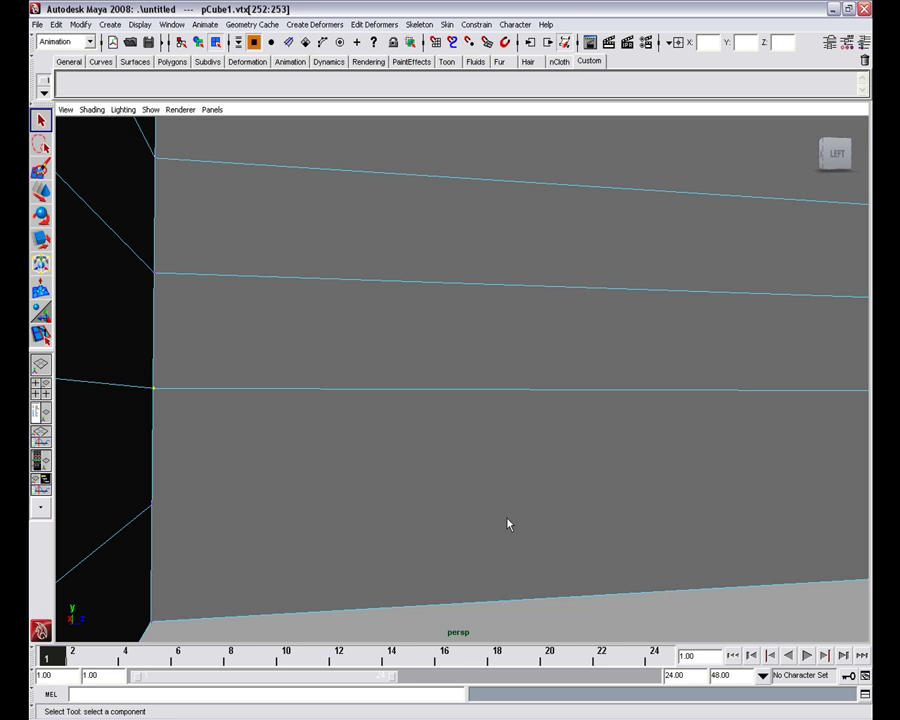
Delete the hidden inner face between the low block and the pillar
{"action": "key", "text": "F11"}
{"action": "left_click", "coordinate": [553, 497]}
{"action": "key", "text": "w"}
{"action": "left_click_drag", "start_coordinate": [548, 490], "coordinate": [436, 260]}
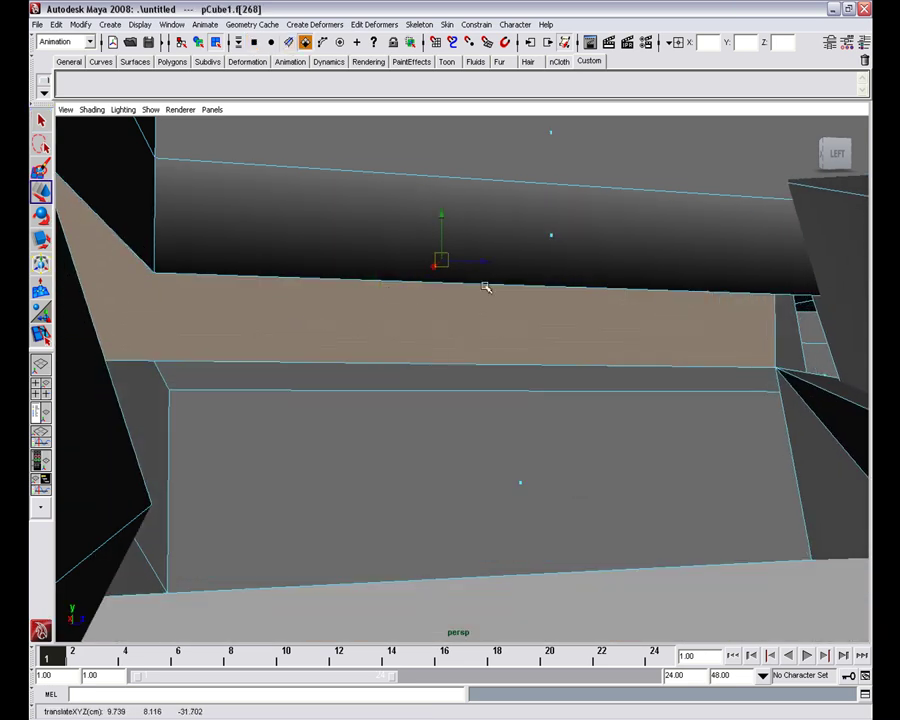
{"action": "key", "text": "ctrl+z"}
{"action": "key", "text": "ctrl+z"}
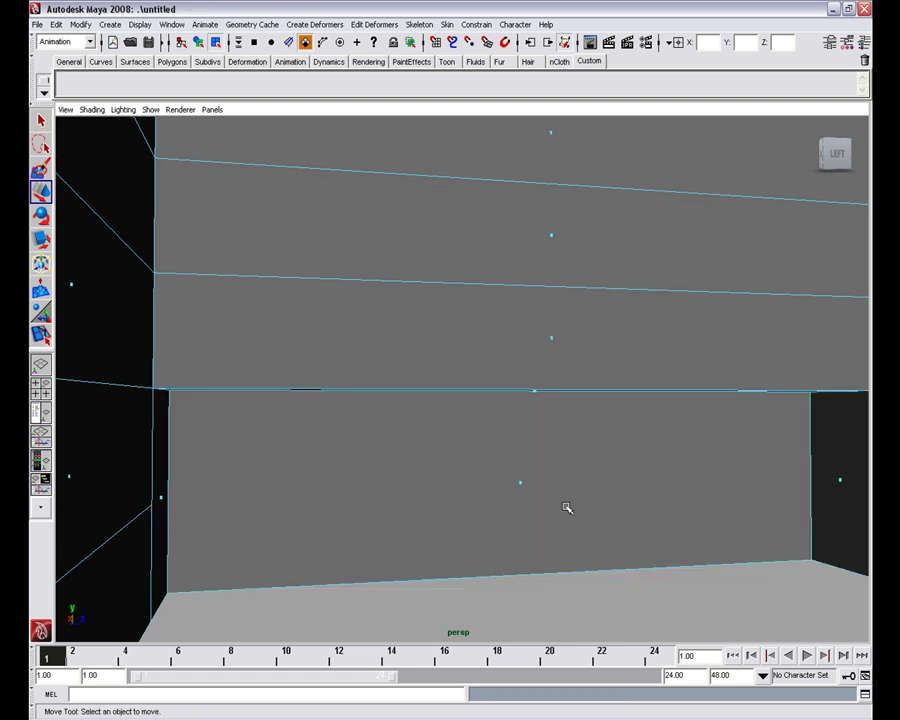
Examine the joint between the low block and the pillar, and the room around it, from several angles
{"action": "left_click_drag", "start_coordinate": [524, 502], "coordinate": [496, 492], "text": "alt"}
{"action": "middle_click_drag", "start_coordinate": [496, 492], "coordinate": [532, 494], "text": "alt"}
{"action": "mouse_move", "coordinate": [532, 494]}
{"action": "left_mouse_down", "text": "alt"}
{"action": "mouse_move", "coordinate": [494, 497]}
{"action": "mouse_move", "coordinate": [532, 484]}
{"action": "left_mouse_up", "text": "alt"}
{"action": "left_click_drag", "start_coordinate": [627, 524], "coordinate": [558, 496], "text": "alt"}
{"action": "middle_click_drag", "start_coordinate": [558, 496], "coordinate": [552, 494], "text": "alt"}
{"action": "left_click_drag", "start_coordinate": [552, 494], "coordinate": [542, 464], "text": "alt"}
{"action": "right_click_drag", "start_coordinate": [542, 464], "coordinate": [528, 464], "text": "alt"}
{"action": "left_click_drag", "start_coordinate": [528, 464], "coordinate": [552, 463], "text": "alt"}
{"action": "middle_click_drag", "start_coordinate": [551, 460], "coordinate": [550, 471], "text": "alt"}
{"action": "left_click_drag", "start_coordinate": [550, 471], "coordinate": [548, 472], "text": "alt"}
{"action": "scroll", "coordinate": [548, 472], "scroll_direction": "down", "scroll_amount": 2}
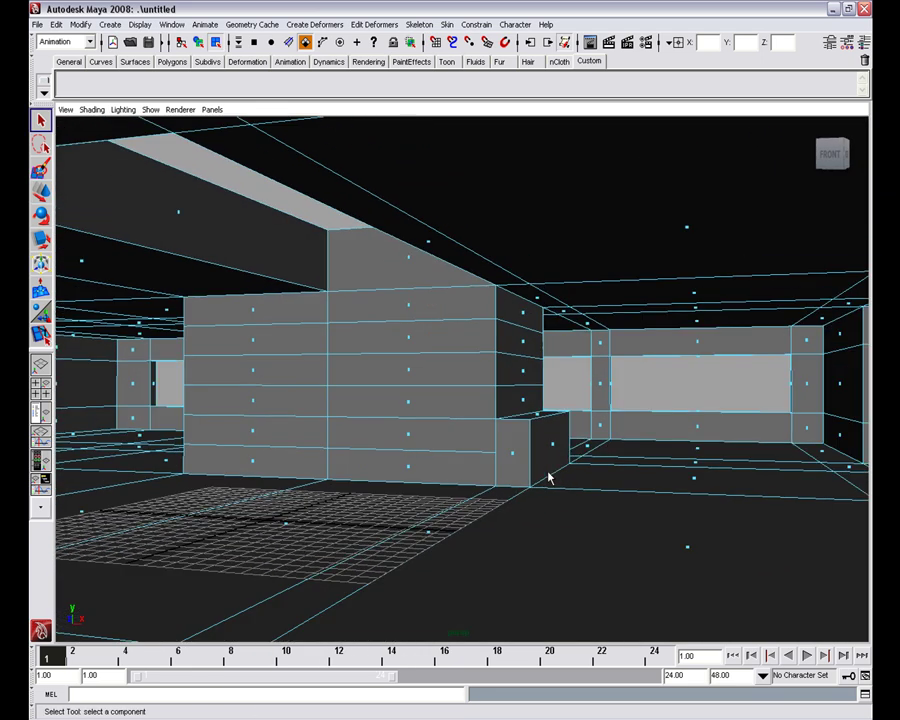
{"action": "middle_click_drag", "start_coordinate": [548, 472], "coordinate": [607, 470], "text": "alt"}
{"action": "right_click_drag", "start_coordinate": [607, 474], "coordinate": [631, 456], "text": "alt"}
{"action": "left_click_drag", "start_coordinate": [631, 456], "coordinate": [591, 428], "text": "alt"}
{"action": "right_click_drag", "start_coordinate": [591, 428], "coordinate": [599, 404], "text": "alt"}
{"action": "middle_click_drag", "start_coordinate": [599, 404], "coordinate": [587, 439], "text": "alt"}
{"action": "left_click_drag", "start_coordinate": [587, 439], "coordinate": [546, 447], "text": "alt"}
{"action": "right_click_drag", "start_coordinate": [546, 447], "coordinate": [562, 536], "text": "alt"}
{"action": "left_click_drag", "start_coordinate": [562, 536], "coordinate": [560, 547], "text": "alt"}
{"action": "middle_click_drag", "start_coordinate": [560, 547], "coordinate": [553, 514], "text": "alt"}
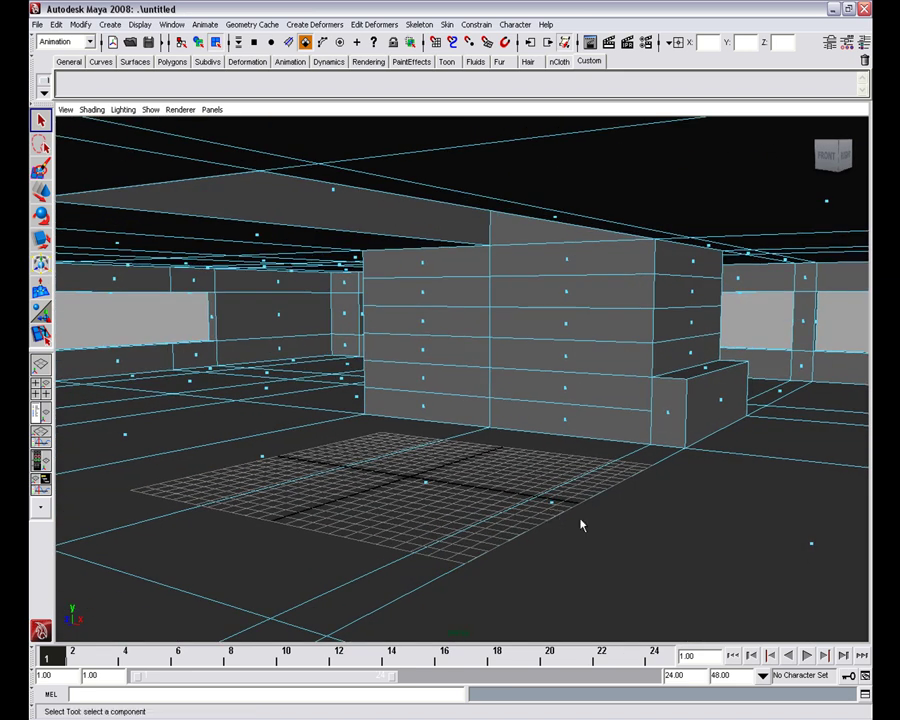
Insert an edge loop across the floor strip in front of the low block
{"action": "right_click_drag", "start_coordinate": [507, 512], "coordinate": [432, 508], "text": "shift"}
{"action": "left_click_drag", "start_coordinate": [503, 516], "coordinate": [547, 505]}
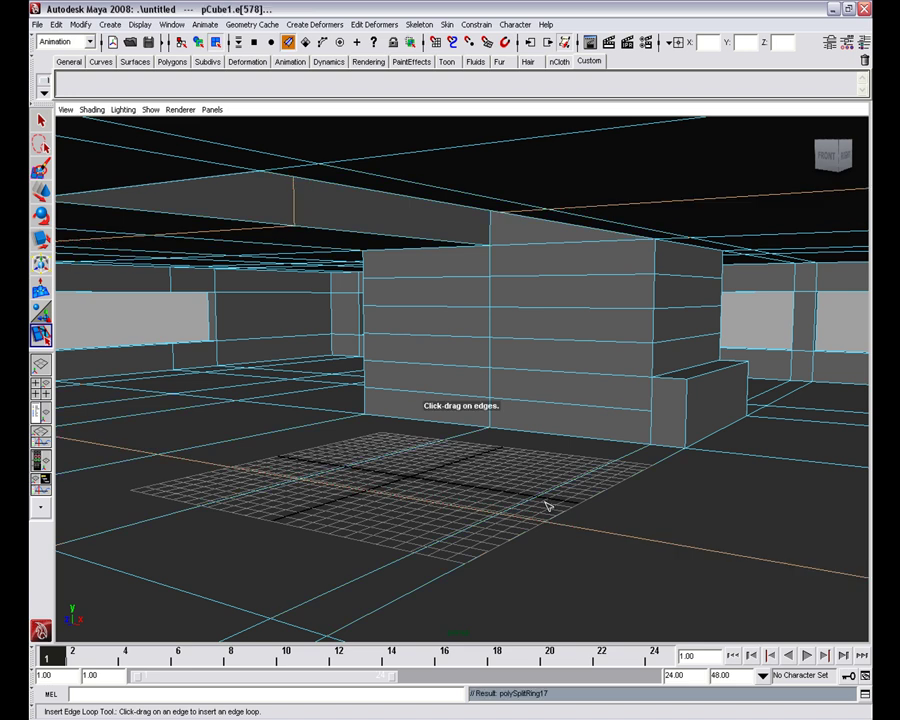
{"action": "key", "text": "q"}
Extrude the floor strip in front of the low block upward, snapping it to the block's height to lengthen the low wall
{"action": "double_click", "coordinate": [607, 481]}
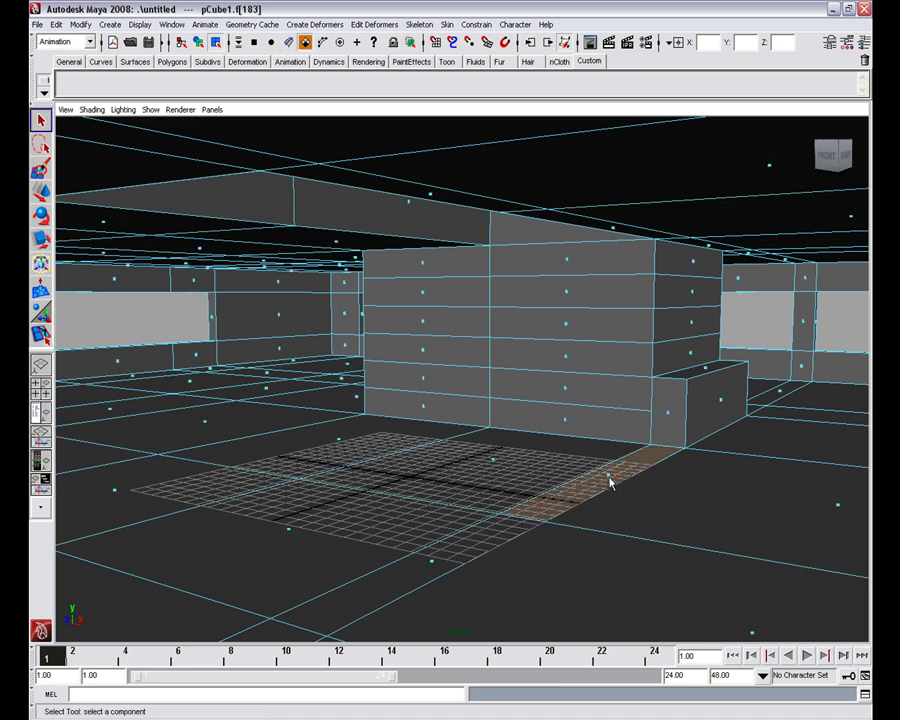
{"action": "right_click_drag", "start_coordinate": [610, 482], "coordinate": [606, 505], "text": "shift"}
{"action": "key", "text": "w"}
{"action": "left_click_drag", "start_coordinate": [609, 467], "coordinate": [611, 411]}
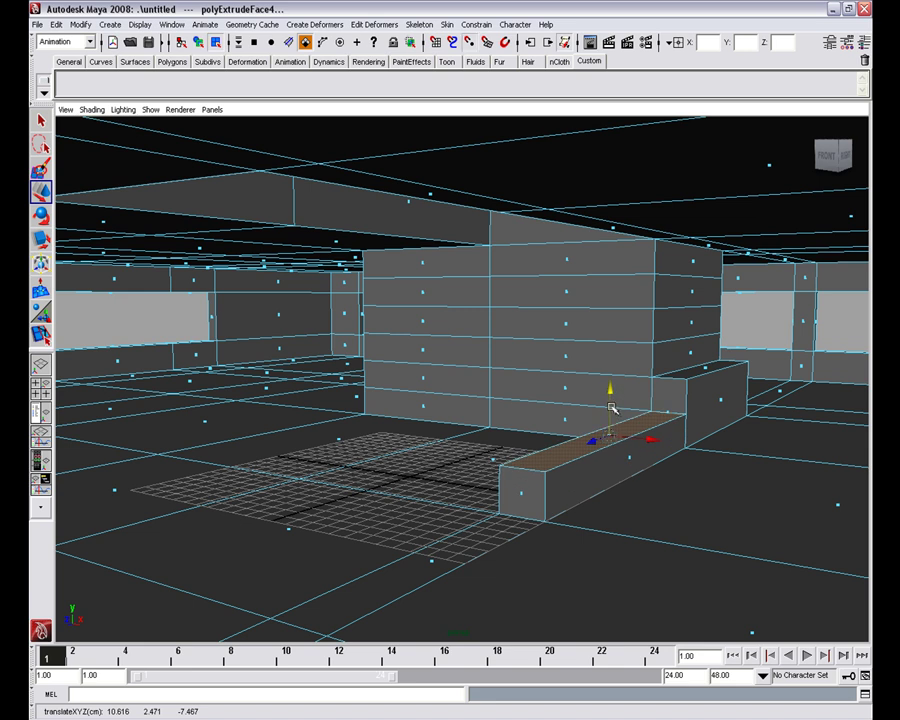
{"action": "key", "text": "ctrl+z"}
{"action": "middle_click_drag", "start_coordinate": [687, 383], "coordinate": [688, 380]}
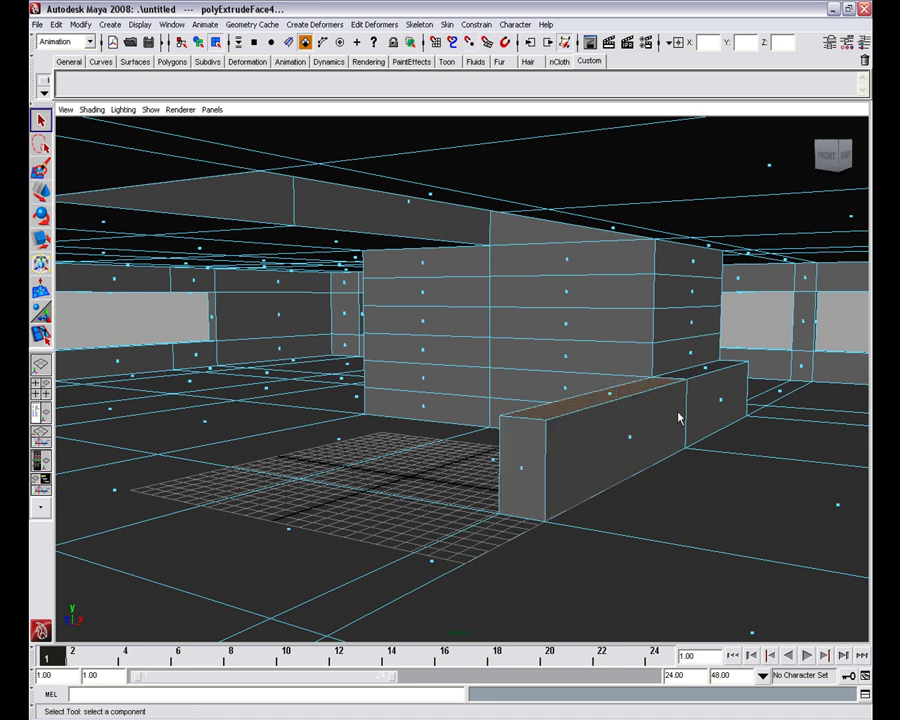
{"action": "left_click", "coordinate": [672, 419]}
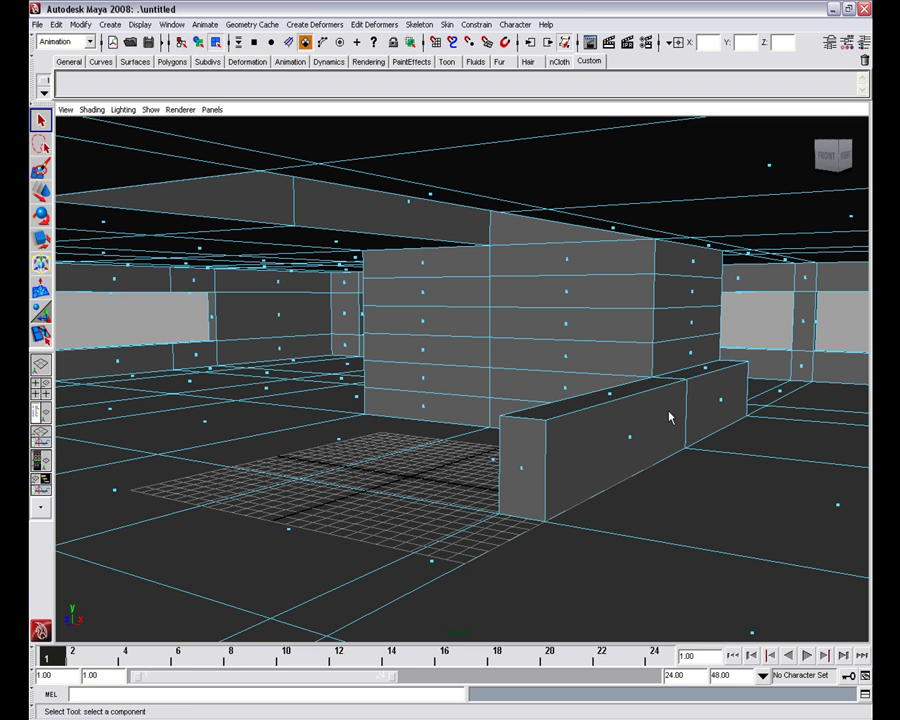
Delete the hidden internal faces between the two low wall segments, using wireframe display to select them
{"action": "key", "text": "4"}
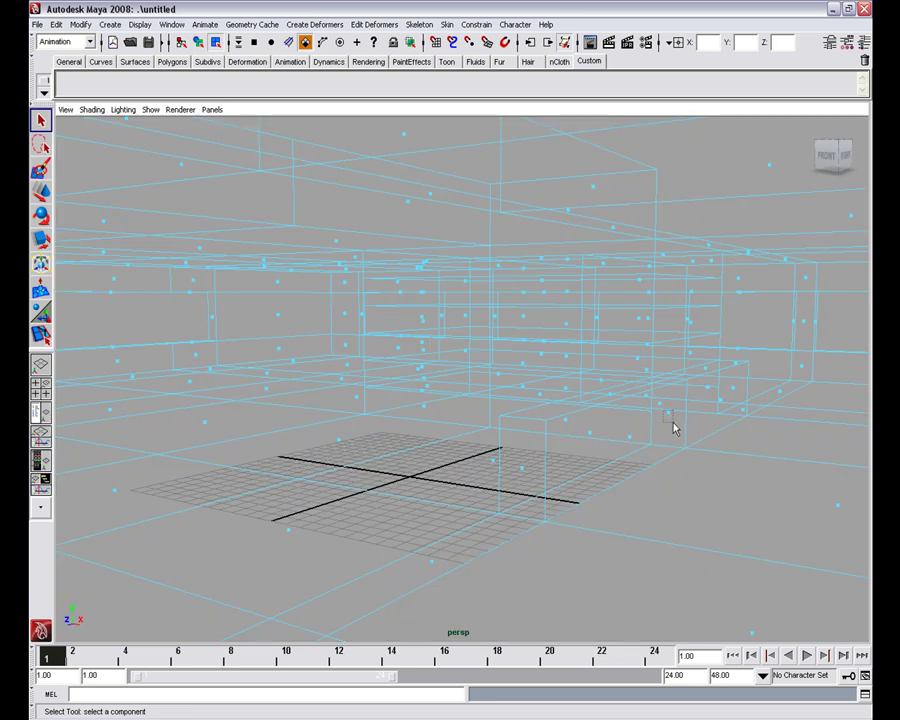
{"action": "left_click", "coordinate": [675, 423]}
{"action": "scroll", "coordinate": [675, 423], "scroll_direction": "up", "scroll_amount": 3}
{"action": "middle_click_drag", "start_coordinate": [675, 424], "coordinate": [514, 442], "text": "alt"}
{"action": "left_click_drag", "start_coordinate": [514, 442], "coordinate": [531, 446], "text": "alt"}
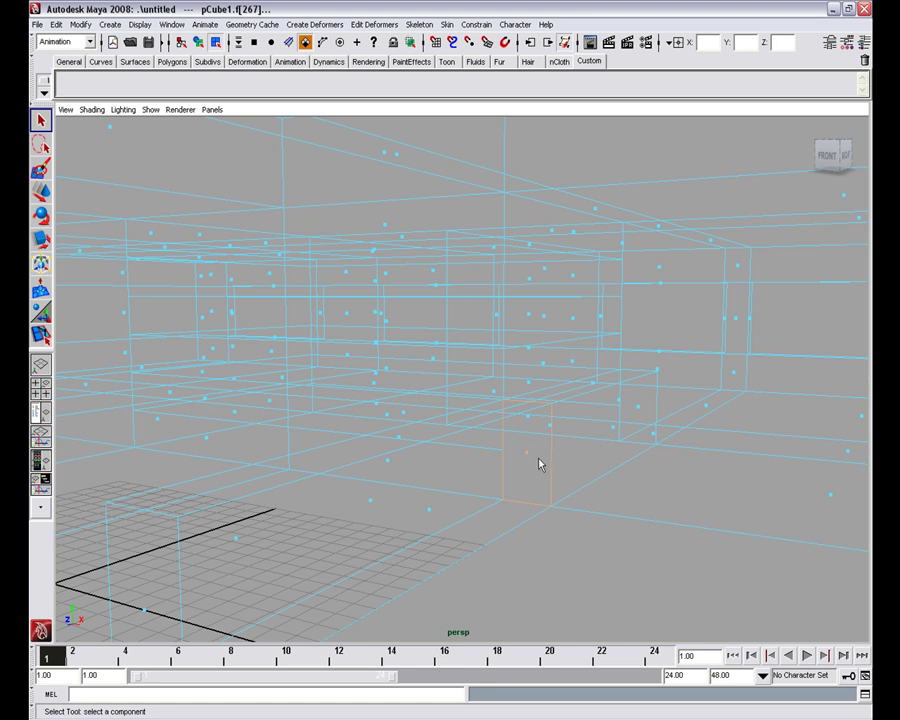
{"action": "left_click_drag", "start_coordinate": [540, 462], "coordinate": [428, 472], "text": "alt"}
{"action": "right_click_drag", "start_coordinate": [428, 472], "coordinate": [573, 472], "text": "alt"}
{"action": "left_click_drag", "start_coordinate": [573, 472], "coordinate": [610, 473], "text": "alt"}
{"action": "key", "text": "5"}
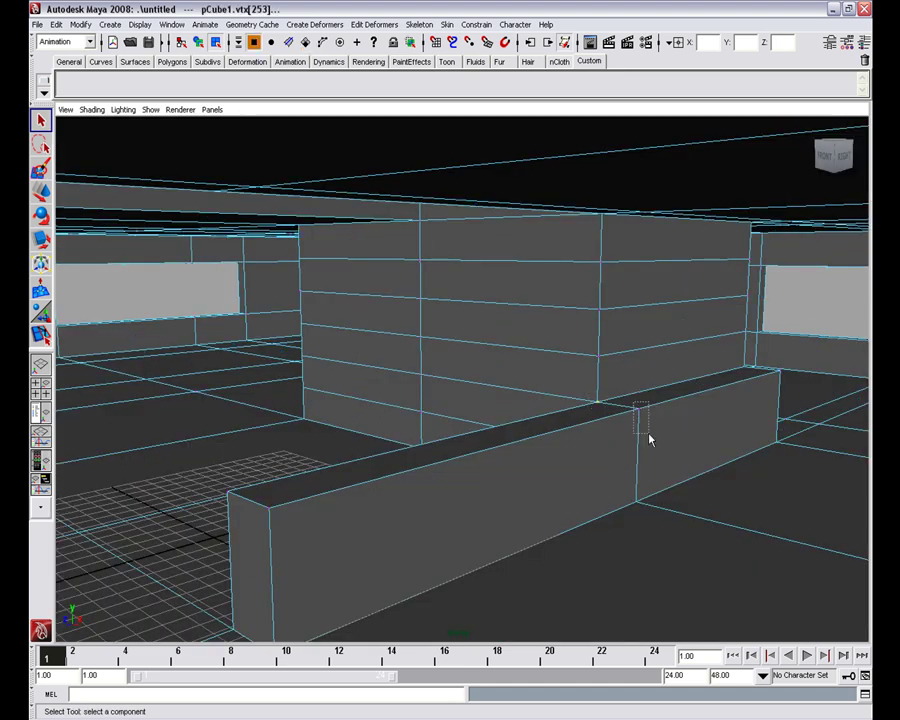
Merge the overlapping vertices along the top joint between the two low wall segments
{"action": "mouse_move", "coordinate": [663, 508]}
{"action": "left_mouse_down", "text": "alt"}
{"action": "mouse_move", "coordinate": [526, 452]}
{"action": "mouse_move", "coordinate": [593, 442]}
{"action": "mouse_move", "coordinate": [647, 449]}
{"action": "left_mouse_up", "text": "alt"}
{"action": "right_click_drag", "start_coordinate": [637, 470], "coordinate": [684, 418], "text": "shift"}
{"action": "left_click_drag", "start_coordinate": [683, 446], "coordinate": [492, 458], "text": "alt"}
{"action": "left_click_drag", "start_coordinate": [571, 413], "coordinate": [536, 406]}
{"action": "key", "text": "ctrl+z"}
{"action": "key", "text": "q"}
{"action": "scroll", "coordinate": [575, 454], "scroll_direction": "down", "scroll_amount": 4}
{"action": "scroll", "coordinate": [550, 442], "scroll_direction": "up", "scroll_amount": 8}
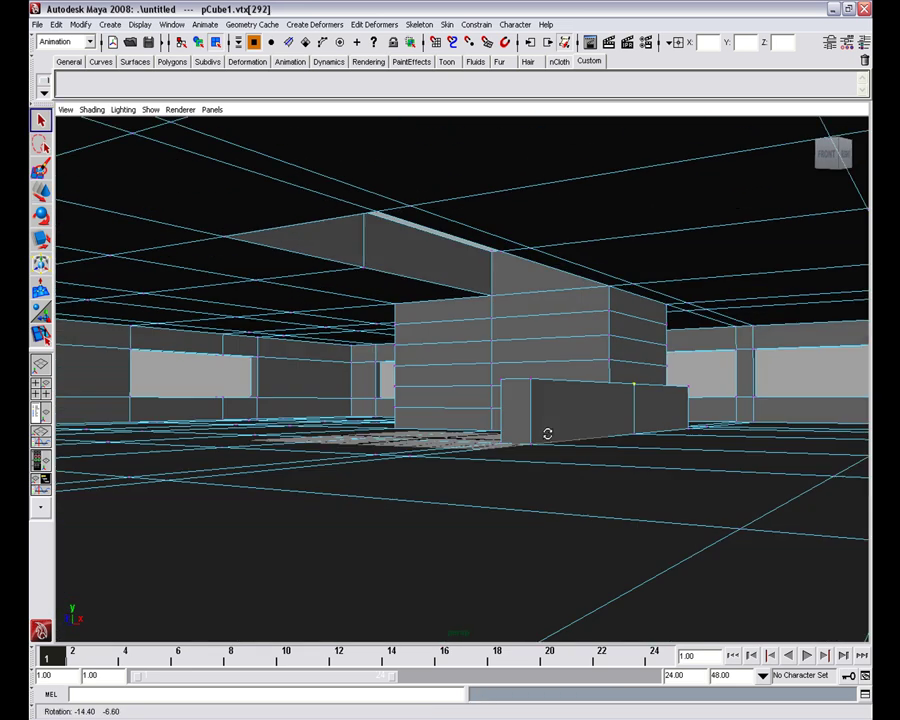
{"action": "scroll", "coordinate": [554, 444], "scroll_direction": "up", "scroll_amount": 2}
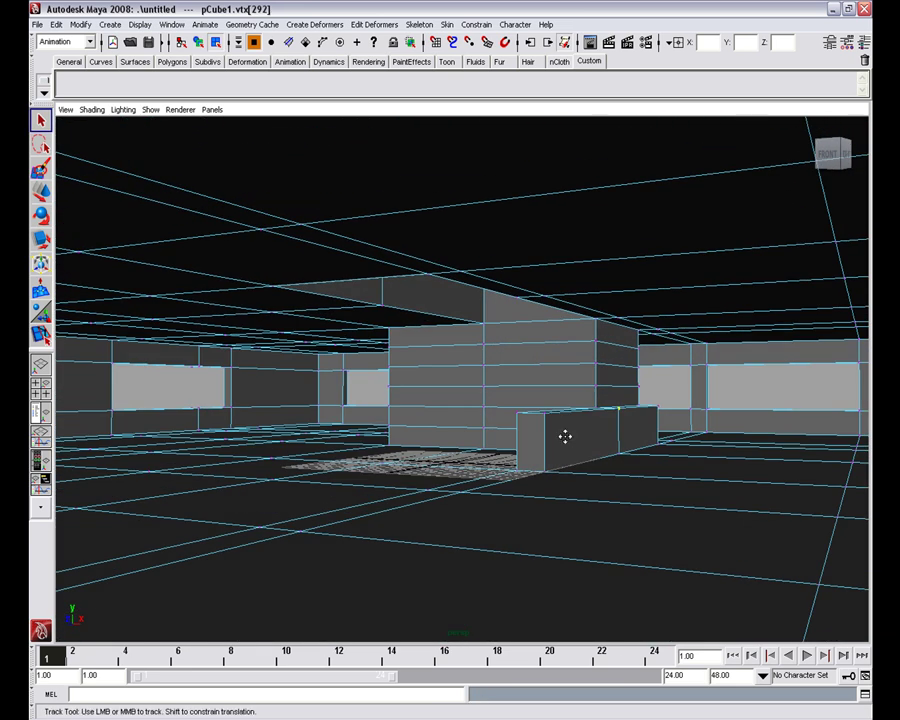
{"action": "mouse_move", "coordinate": [554, 444]}
{"action": "left_mouse_down", "text": "alt"}
{"action": "mouse_move", "coordinate": [538, 462]}
{"action": "mouse_move", "coordinate": [570, 456]}
{"action": "mouse_move", "coordinate": [529, 451]}
{"action": "mouse_move", "coordinate": [545, 432]}
{"action": "left_mouse_up", "text": "alt"}
{"action": "scroll", "coordinate": [601, 426], "scroll_direction": "up", "scroll_amount": 3}
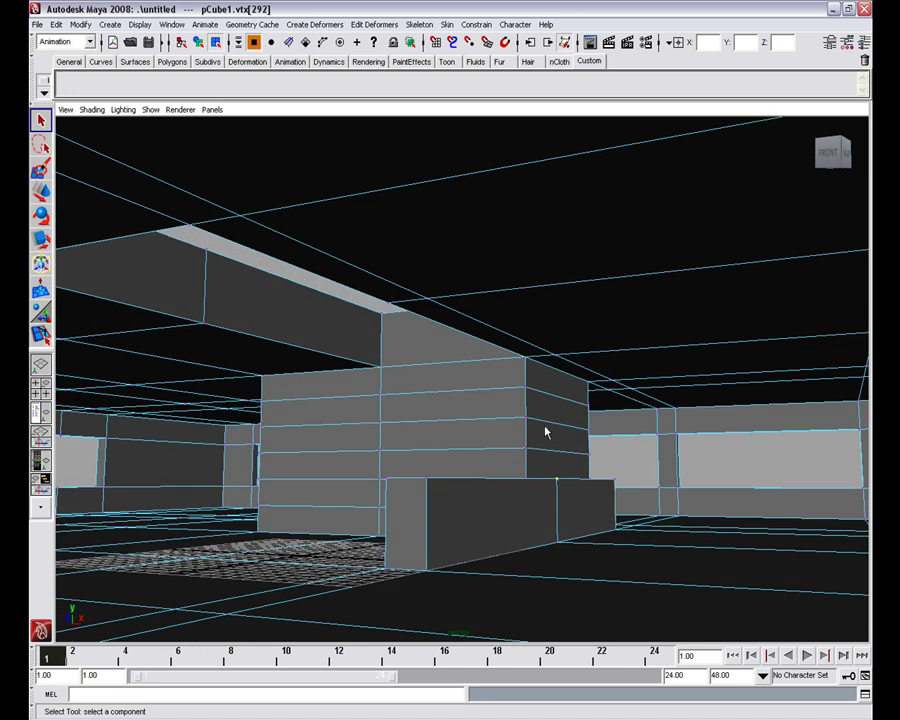
Extrude the two ceiling faces above the low wall downward into a beam, snapping its underside to a horizontal pillar edge
{"action": "right_click", "coordinate": [486, 369], "text": "shift"}
{"action": "left_click", "coordinate": [488, 390]}
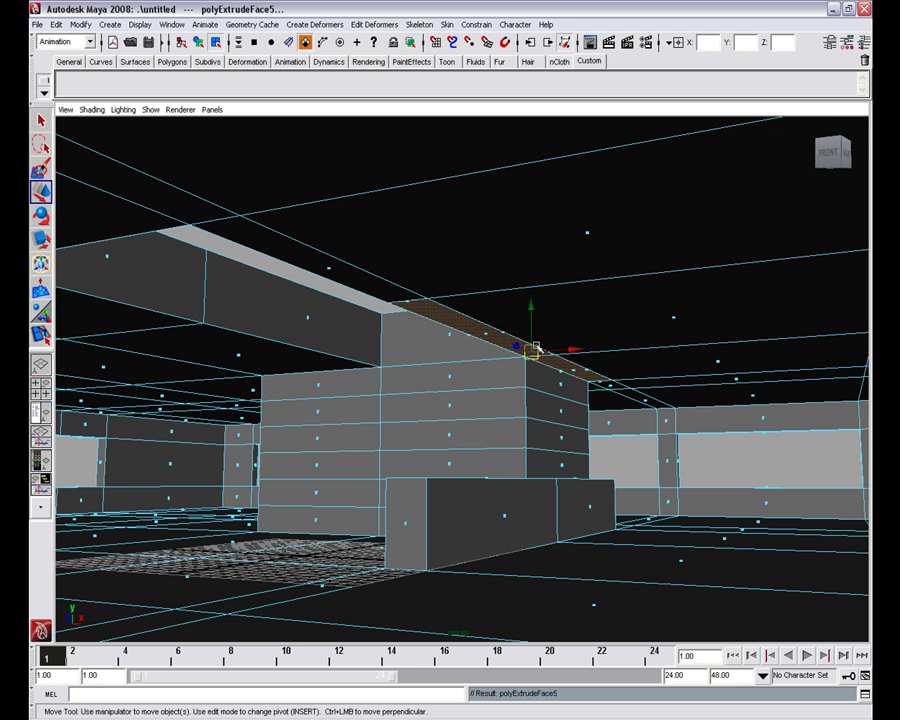
{"action": "middle_click", "coordinate": [525, 418]}
{"action": "scroll", "coordinate": [526, 419], "scroll_direction": "up", "scroll_amount": 3}
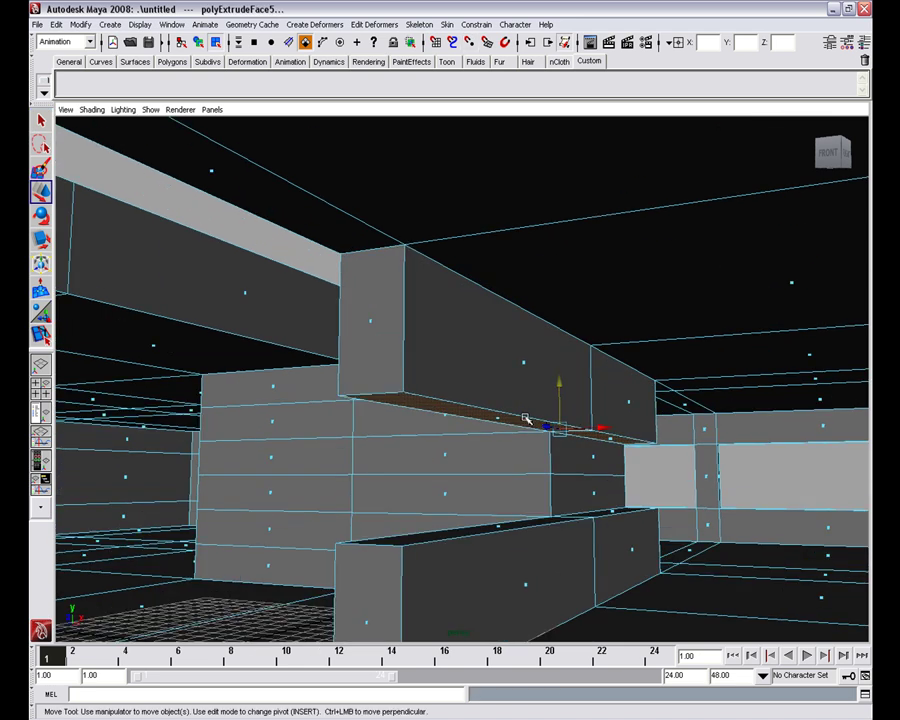
{"action": "left_click_drag", "start_coordinate": [556, 438], "coordinate": [566, 404], "text": "alt"}
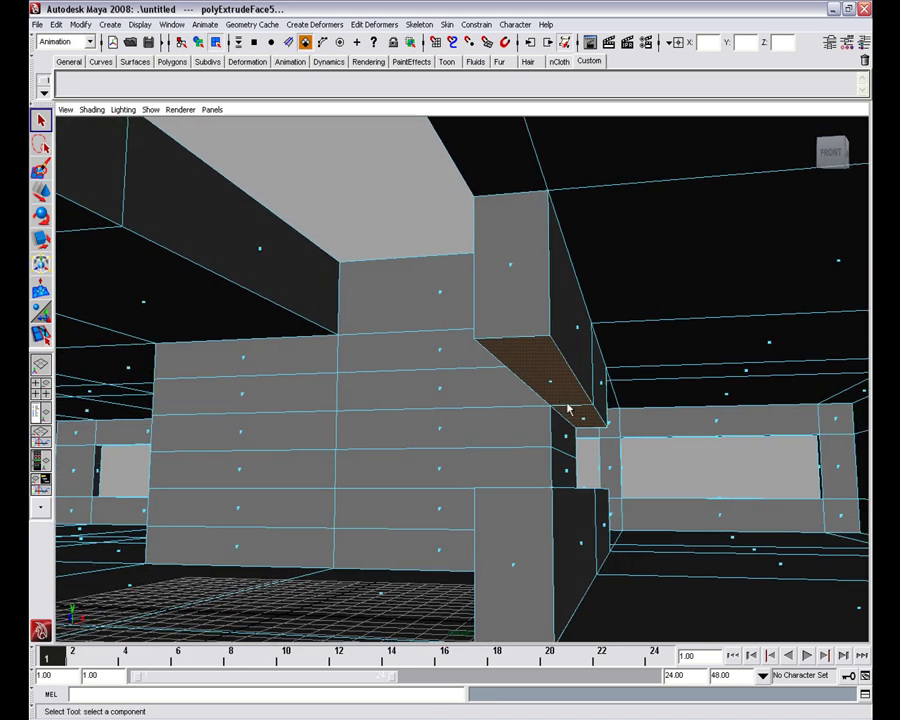
Delete the hidden internal faces between the ceiling beam and the pillar, using wireframe display to select them
{"action": "scroll", "coordinate": [567, 408], "scroll_direction": "up", "scroll_amount": 3}
{"action": "scroll", "coordinate": [567, 408], "scroll_direction": "down", "scroll_amount": 3}
{"action": "scroll", "coordinate": [567, 408], "scroll_direction": "up", "scroll_amount": 5}
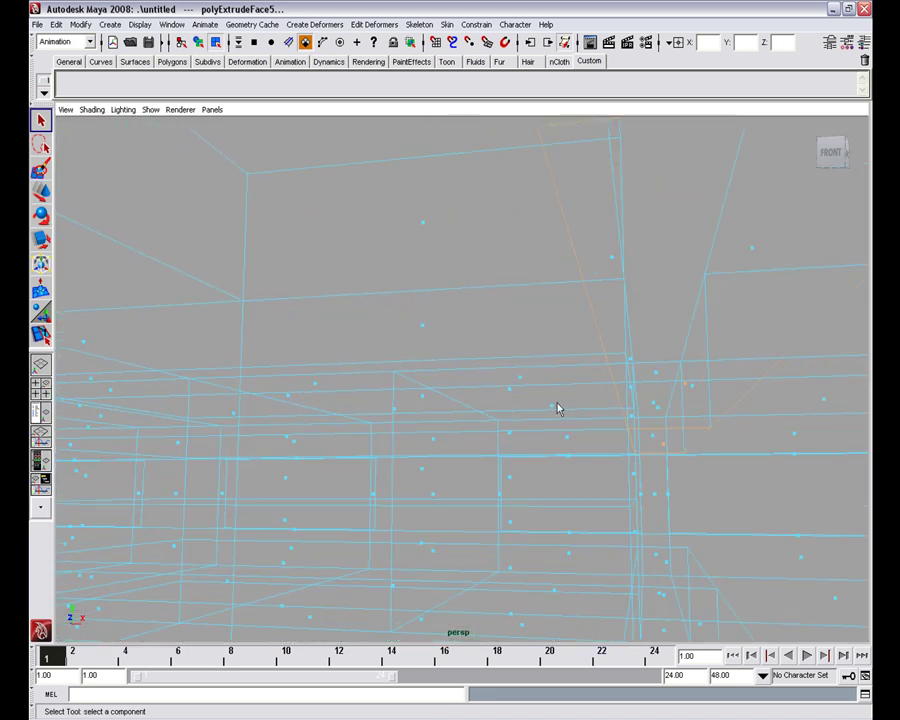
{"action": "left_click_drag", "start_coordinate": [530, 397], "coordinate": [637, 362], "text": "alt"}
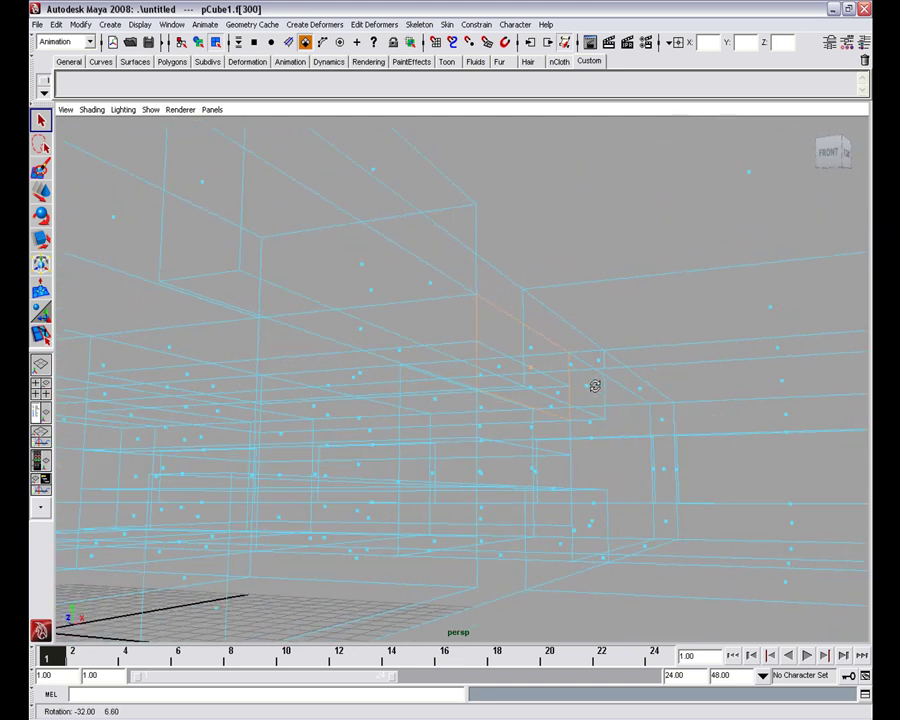
{"action": "left_click_drag", "start_coordinate": [607, 386], "coordinate": [471, 383], "text": "alt"}
{"action": "key", "text": "5"}
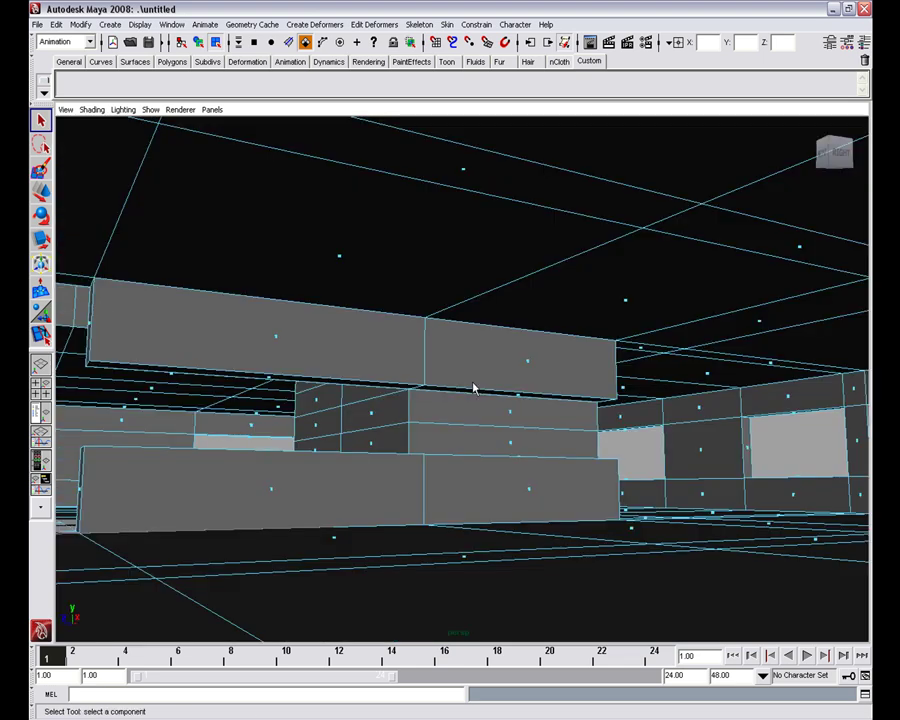
Merge the overlapping vertices where the underside of the ceiling beam meets the pillar
{"action": "scroll", "coordinate": [475, 388], "scroll_direction": "up", "scroll_amount": 5}
{"action": "mouse_move", "coordinate": [624, 372]}
{"action": "left_mouse_down", "text": "alt"}
{"action": "mouse_move", "coordinate": [460, 362]}
{"action": "mouse_move", "coordinate": [679, 366]}
{"action": "left_mouse_up", "text": "alt"}
{"action": "mouse_move", "coordinate": [545, 366]}
{"action": "left_mouse_down", "text": "alt"}
{"action": "mouse_move", "coordinate": [504, 358]}
{"action": "mouse_move", "coordinate": [446, 313]}
{"action": "mouse_move", "coordinate": [408, 344]}
{"action": "mouse_move", "coordinate": [325, 252]}
{"action": "left_mouse_up", "text": "alt"}
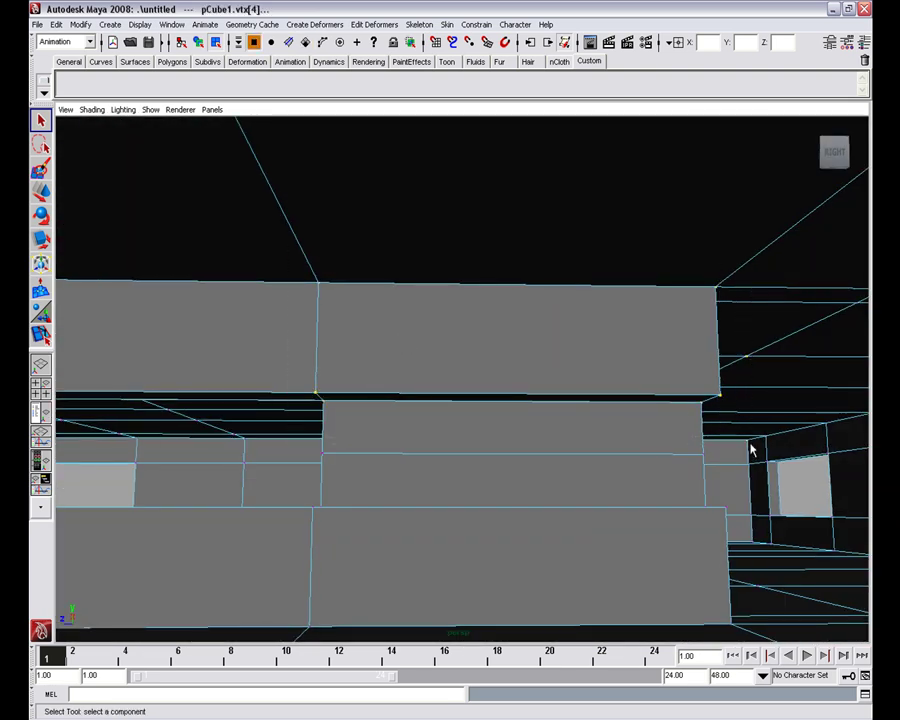
{"action": "right_click_drag", "start_coordinate": [683, 411], "coordinate": [687, 338], "text": "shift"}
{"action": "left_click_drag", "start_coordinate": [687, 338], "coordinate": [618, 342], "text": "alt"}
{"action": "right_click_drag", "start_coordinate": [618, 342], "coordinate": [590, 350], "text": "alt"}
{"action": "left_click_drag", "start_coordinate": [591, 350], "coordinate": [594, 373], "text": "alt"}
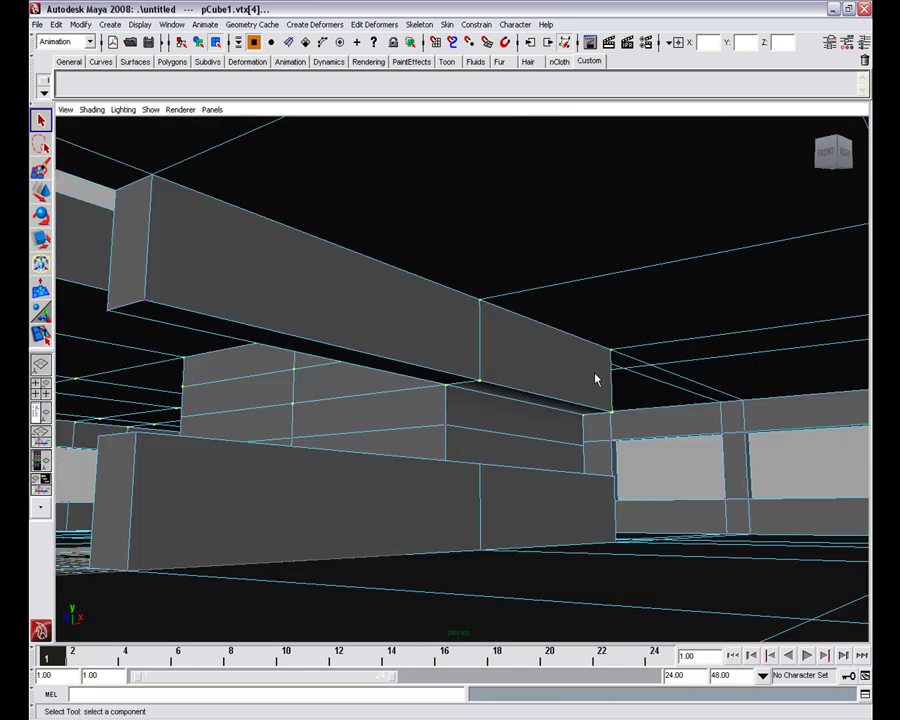
Select the whole room mesh in object mode and harden its edges to remove the smooth shading under the beam
{"action": "key", "text": "F8"}
{"action": "left_click", "coordinate": [684, 424]}
{"action": "left_click_drag", "start_coordinate": [531, 402], "coordinate": [573, 403], "text": "alt"}
{"action": "left_click", "coordinate": [545, 381]}
{"action": "scroll", "coordinate": [545, 381], "scroll_direction": "up", "scroll_amount": 1}
{"action": "scroll", "coordinate": [545, 382], "scroll_direction": "up", "scroll_amount": 2}
{"action": "left_click_drag", "start_coordinate": [556, 347], "coordinate": [449, 345], "text": "alt"}
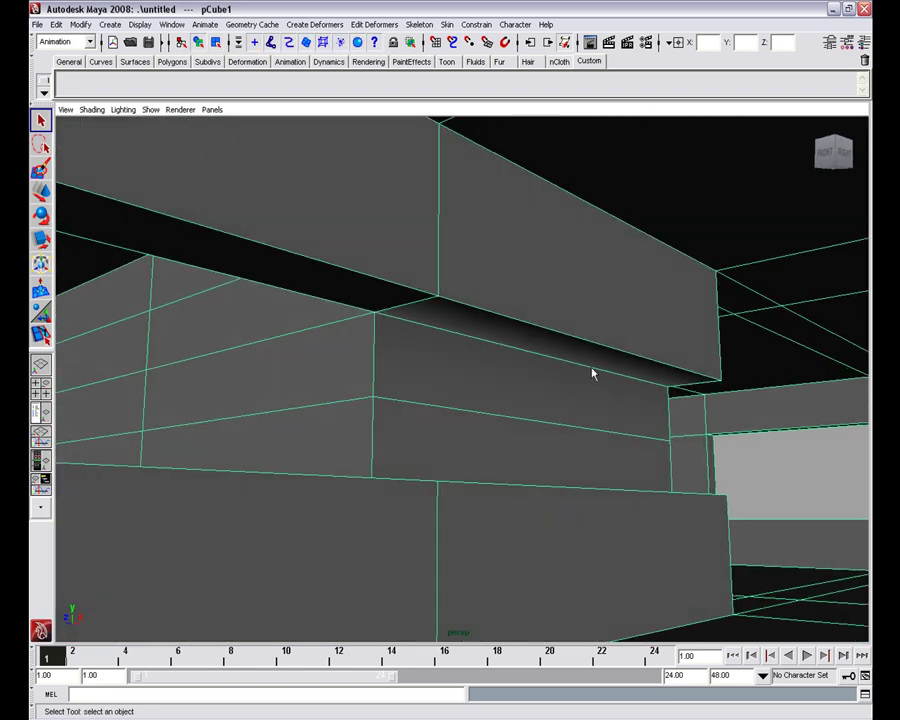
{"action": "right_click", "coordinate": [524, 373], "text": "shift"}
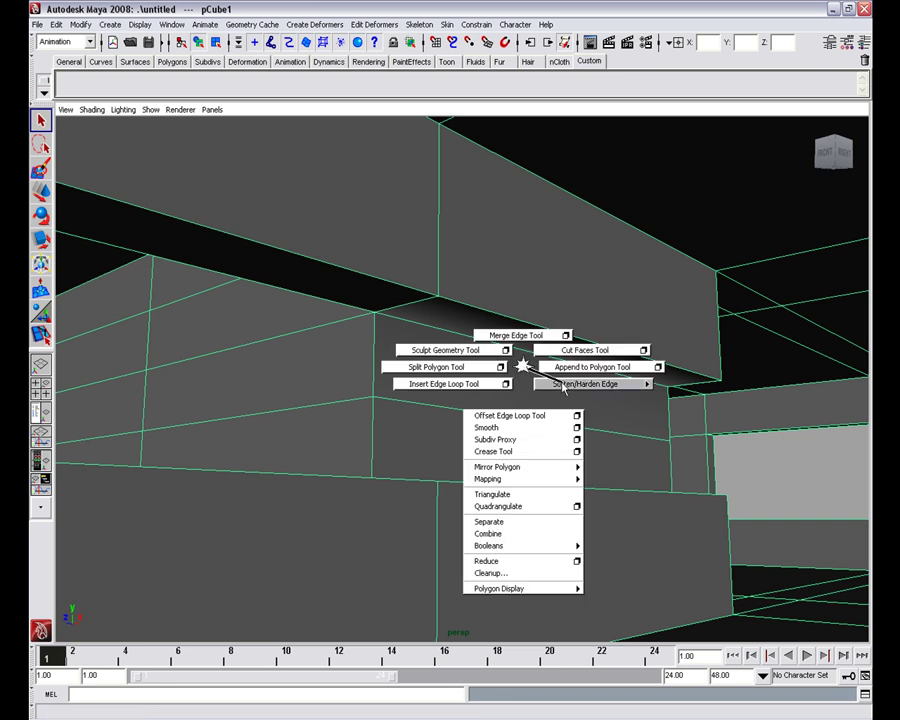
{"action": "right_click_drag", "start_coordinate": [566, 388], "coordinate": [596, 401], "text": "shift"}
Deselect the room mesh and turn on Wireframe on Shaded display
{"action": "left_click_drag", "start_coordinate": [740, 452], "coordinate": [448, 336], "text": "alt"}
{"action": "left_click", "coordinate": [93, 111]}
{"action": "left_click", "coordinate": [141, 233]}
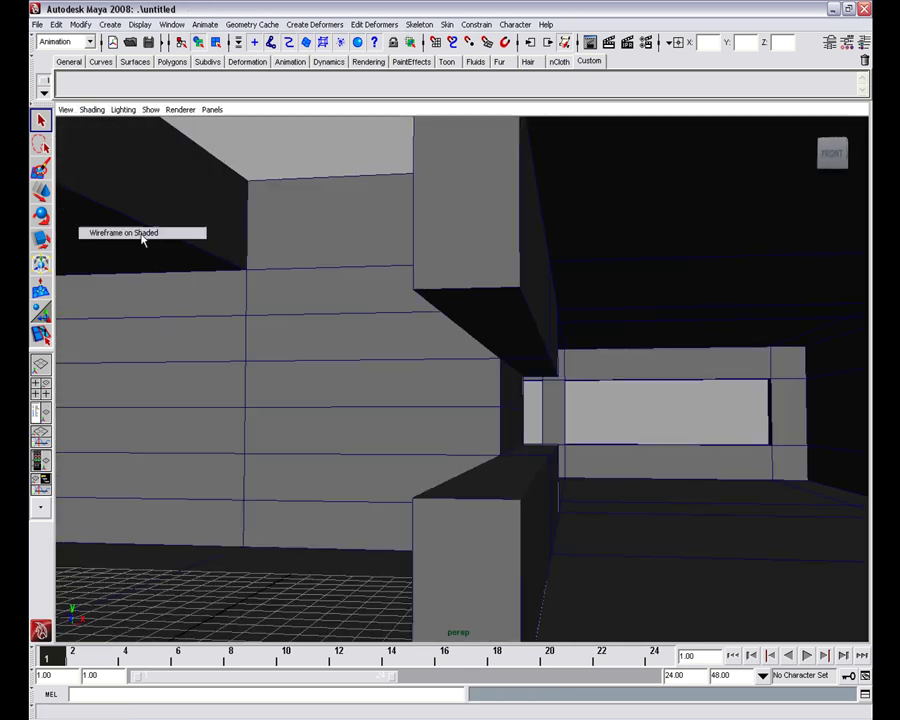
Examine the pillar, low wall and ceiling beam from several angles inside the room
{"action": "mouse_move", "coordinate": [302, 706]}
{"action": "mouse_move", "coordinate": [443, 272]}
{"action": "left_mouse_down", "text": "alt"}
{"action": "mouse_move", "coordinate": [504, 295]}
{"action": "mouse_move", "coordinate": [453, 287]}
{"action": "left_mouse_up", "text": "alt"}
{"action": "left_click_drag", "start_coordinate": [436, 339], "coordinate": [463, 343], "text": "alt"}
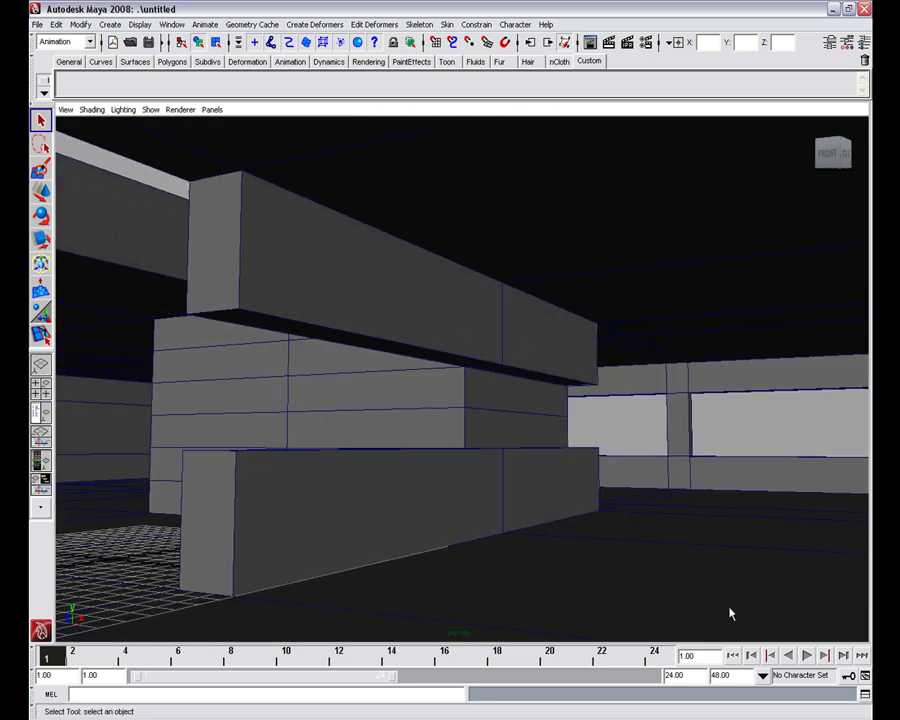
{"action": "mouse_move", "coordinate": [757, 717]}
{"action": "scroll", "coordinate": [621, 427], "scroll_direction": "down", "scroll_amount": 2}
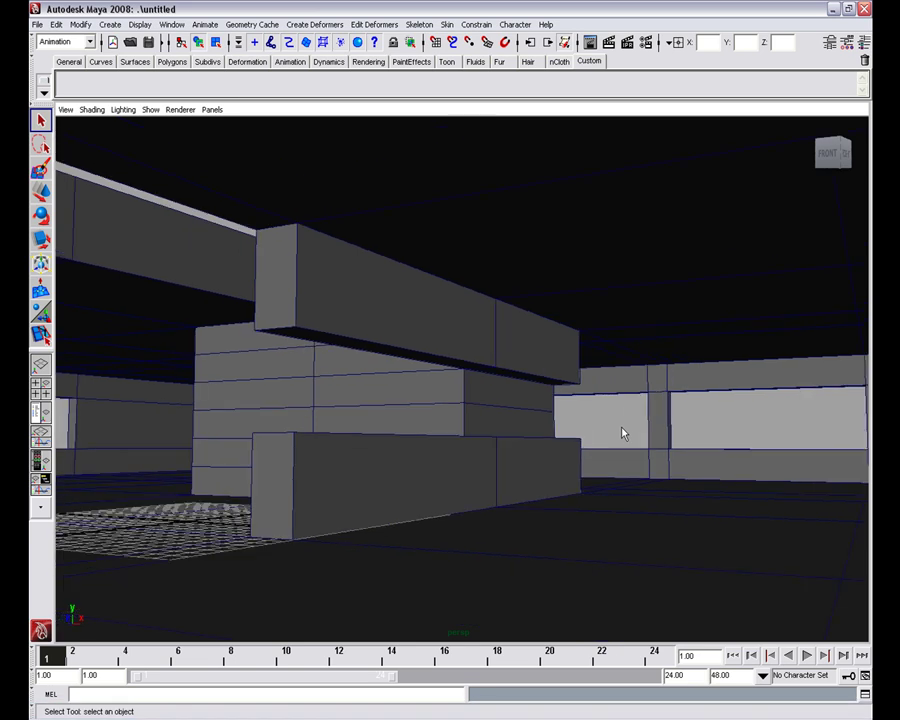
{"action": "left_click_drag", "start_coordinate": [621, 427], "coordinate": [605, 427], "text": "alt"}
{"action": "right_click_drag", "start_coordinate": [605, 427], "coordinate": [581, 573], "text": "alt"}
{"action": "right_click_drag", "start_coordinate": [584, 472], "coordinate": [579, 442], "text": "alt"}
{"action": "left_click_drag", "start_coordinate": [579, 442], "coordinate": [534, 424], "text": "alt"}
{"action": "right_click_drag", "start_coordinate": [534, 424], "coordinate": [542, 492], "text": "alt"}
{"action": "left_click_drag", "start_coordinate": [542, 492], "coordinate": [496, 466], "text": "alt"}
{"action": "right_click_drag", "start_coordinate": [496, 466], "coordinate": [538, 474], "text": "alt"}
{"action": "left_click_drag", "start_coordinate": [538, 474], "coordinate": [579, 458], "text": "alt"}
{"action": "right_click_drag", "start_coordinate": [589, 457], "coordinate": [516, 450], "text": "alt"}
{"action": "left_click_drag", "start_coordinate": [516, 450], "coordinate": [469, 451], "text": "alt"}
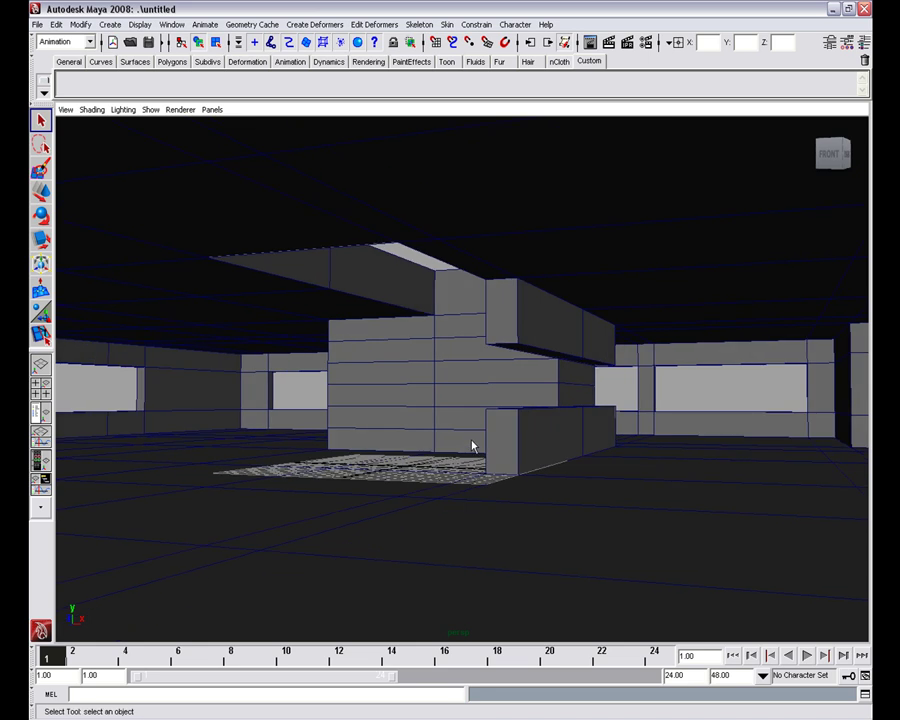
{"action": "right_click_drag", "start_coordinate": [474, 445], "coordinate": [502, 432], "text": "alt"}
{"action": "left_click_drag", "start_coordinate": [502, 432], "coordinate": [498, 429], "text": "alt"}
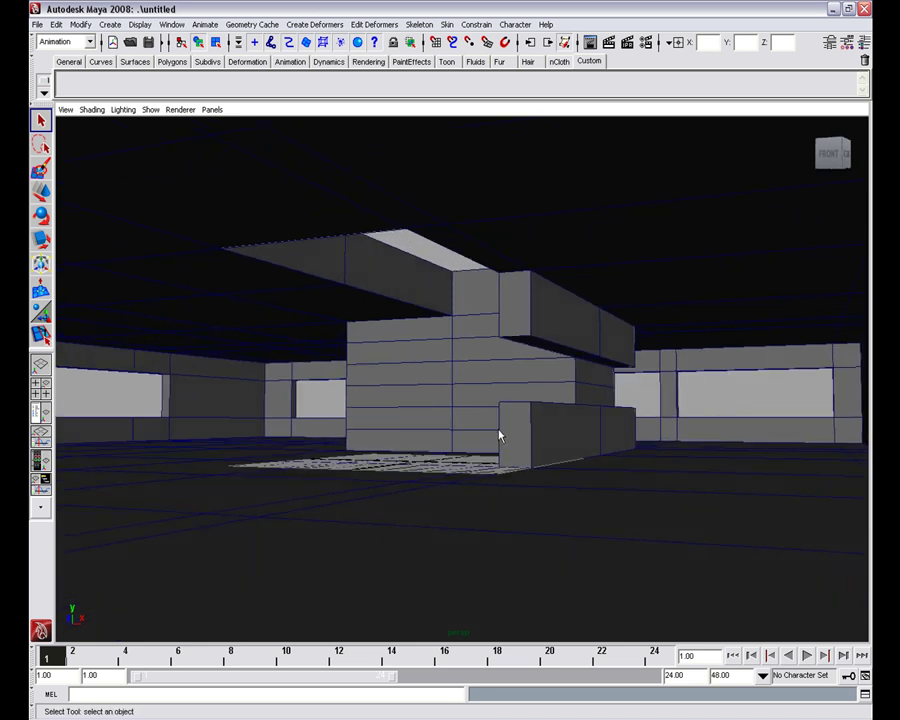